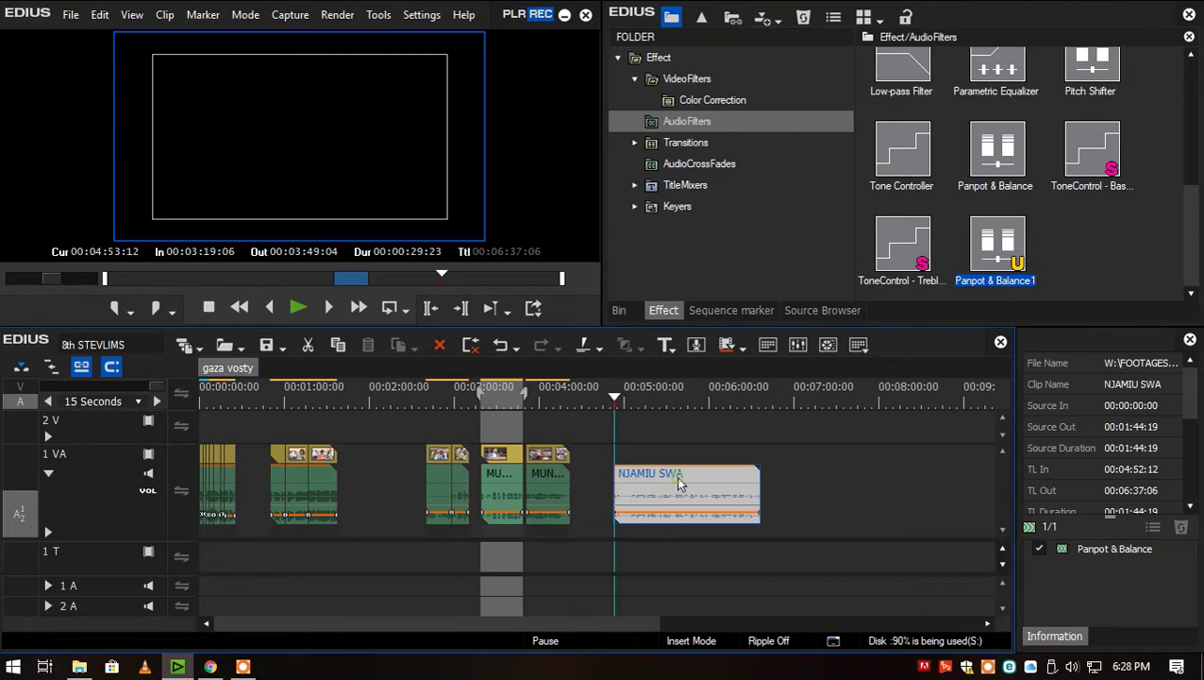
# - Play the start of the NJAMIU SWA clip and trim its beginning to 00:04:53:16
pyautogui.press('space')
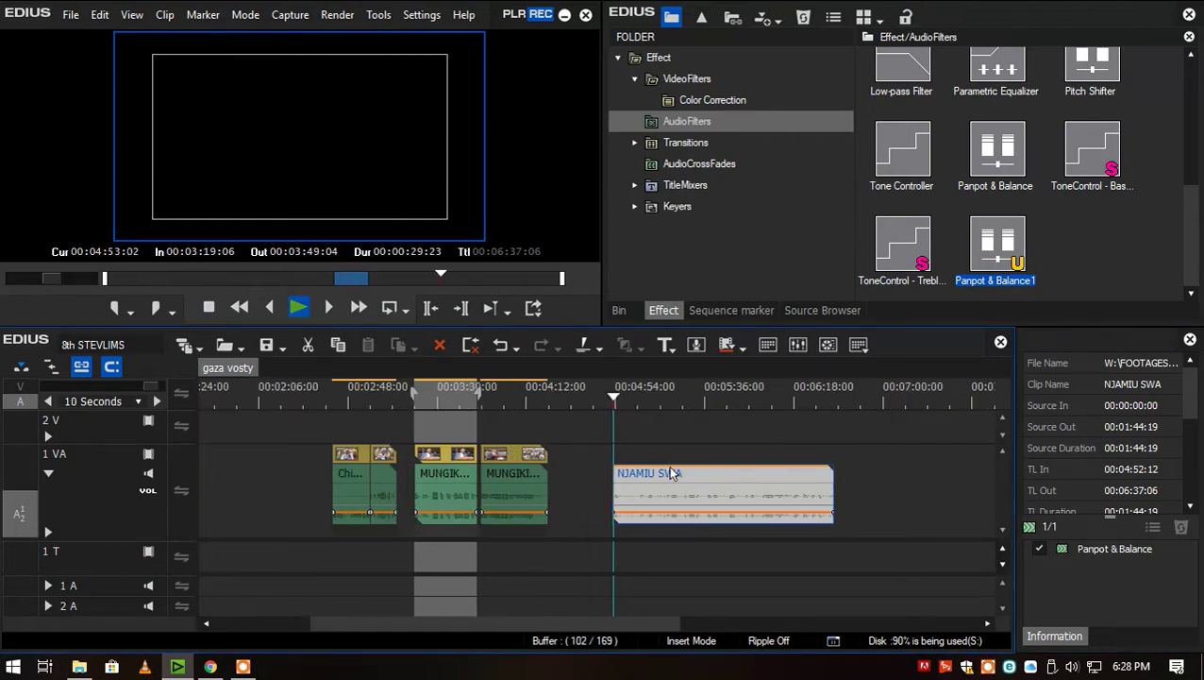
pyautogui.scroll(1, 663, 477)
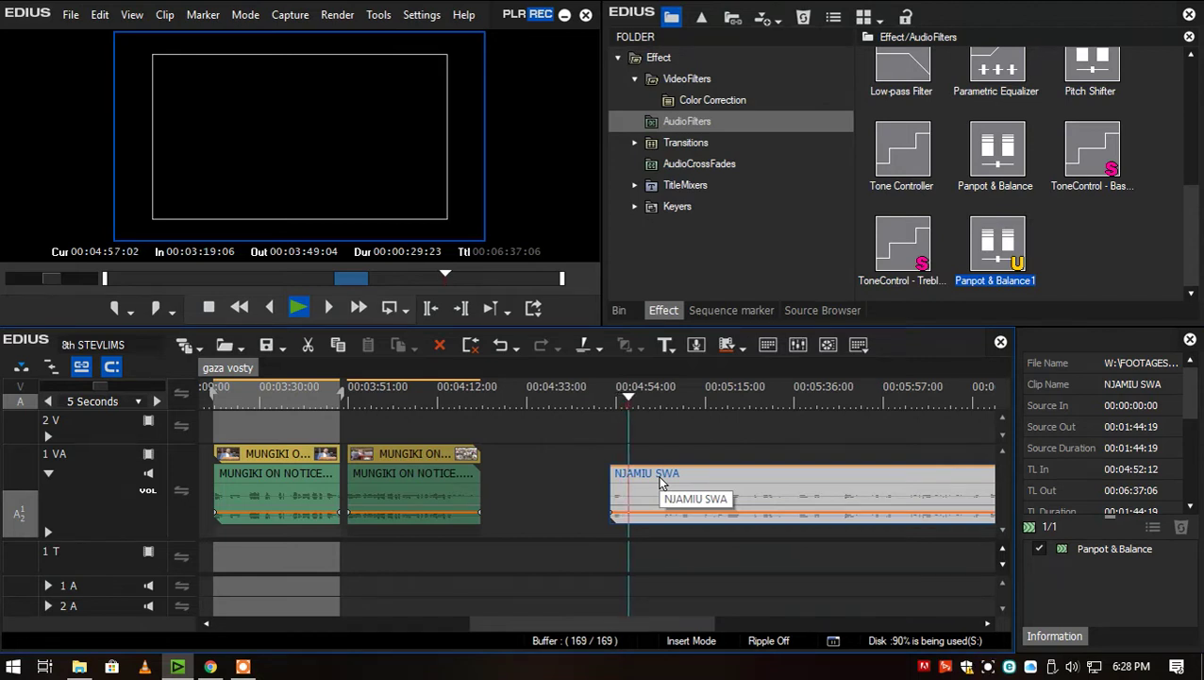
pyautogui.click(611, 389)
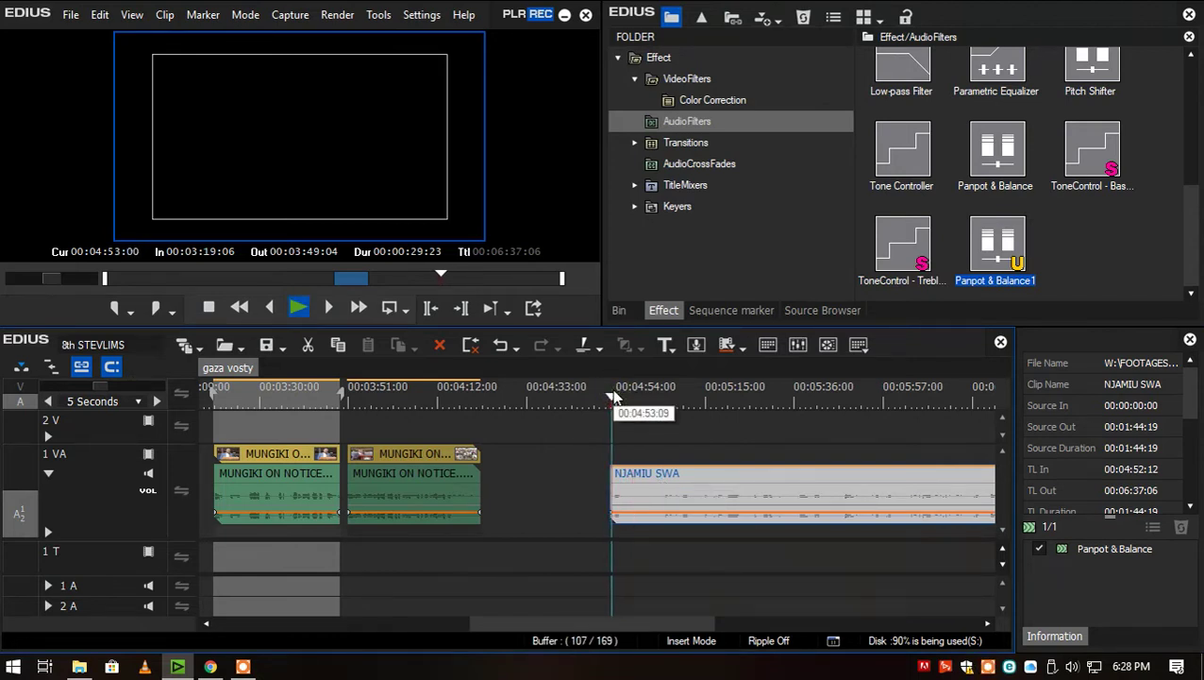
pyautogui.press('n')
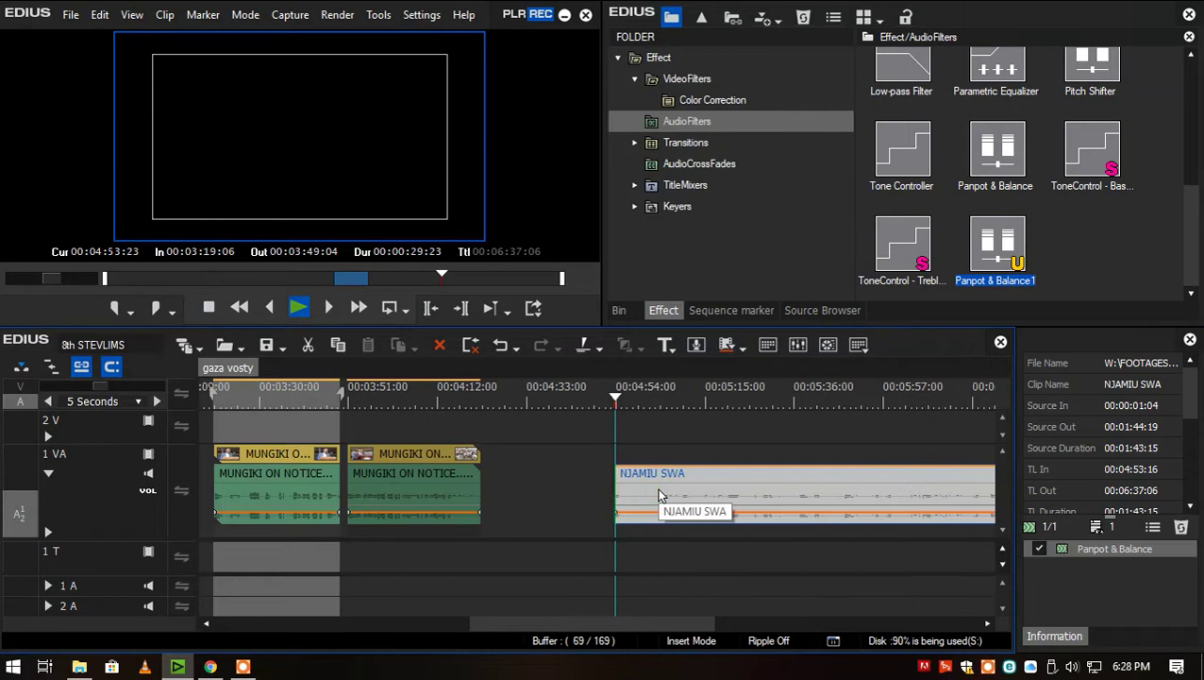
# - Raise the volume line of the NJAMIU SWA clip in two small adjustments during playback
pyautogui.scroll(3, 657, 487)
pyautogui.scroll(-1, 683, 489)
pyautogui.moveTo(700, 512); pyautogui.dragTo(710, 512)
pyautogui.scroll(-2, 672, 510)
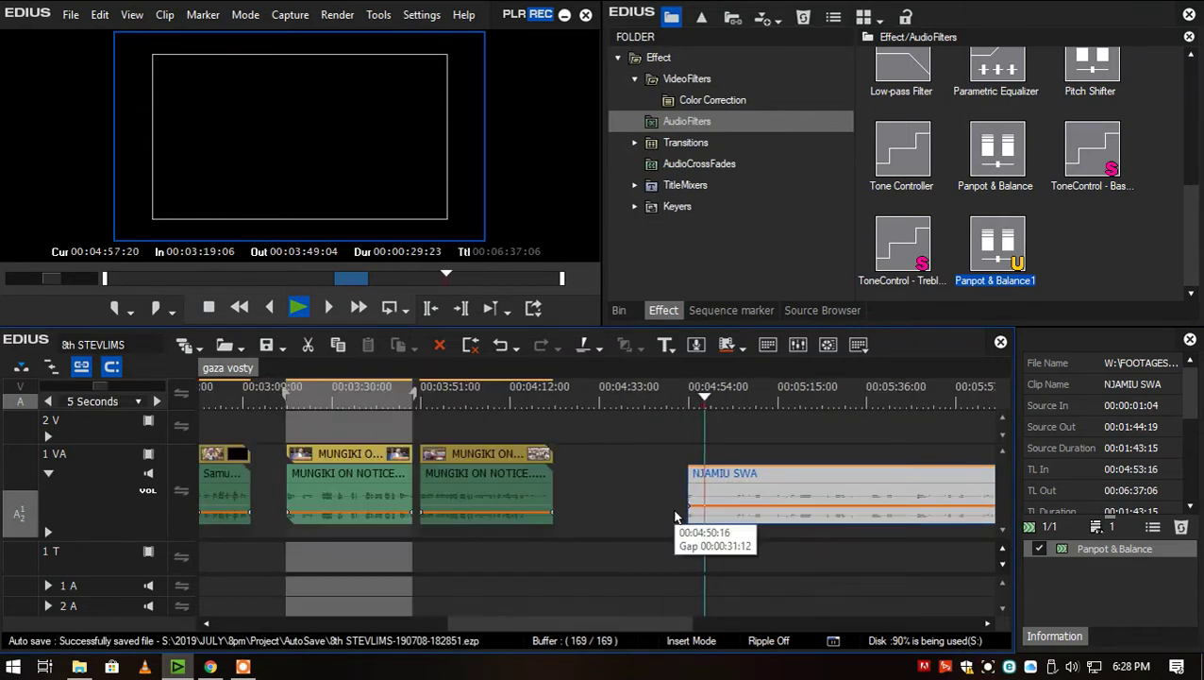
pyautogui.scroll(-3, 649, 622)
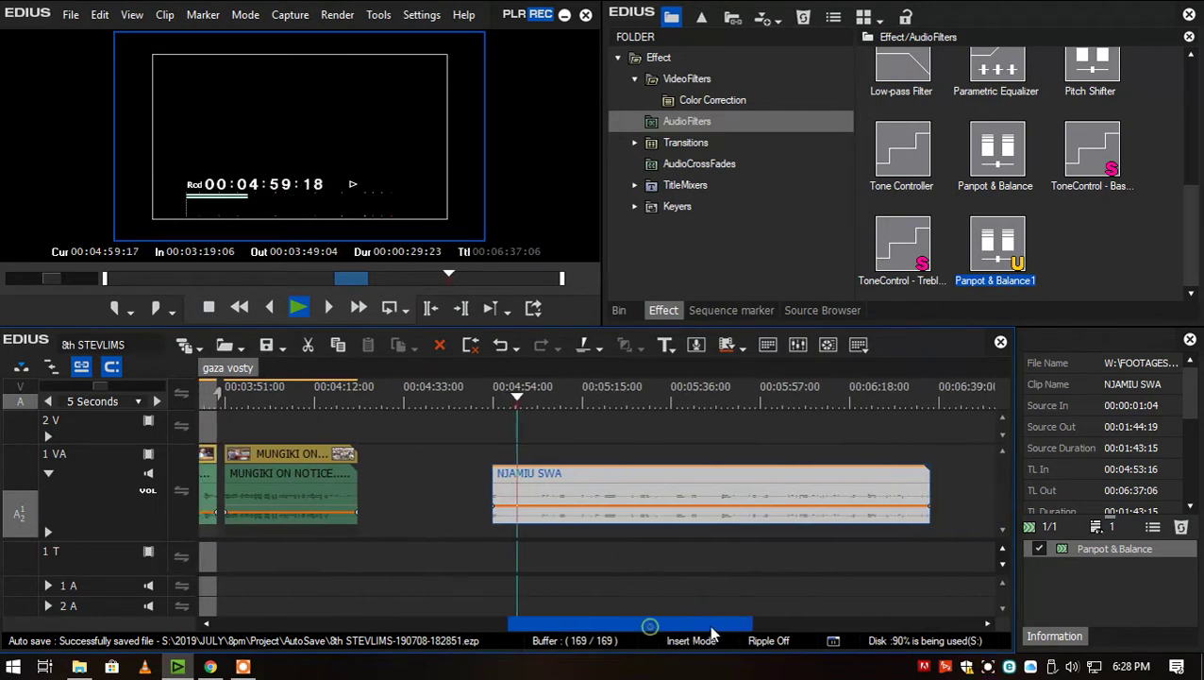
pyautogui.scroll(1, 646, 530)
pyautogui.moveTo(629, 506); pyautogui.dragTo(635, 498)
# - Stop playback and normalize the NJAMIU SWA clip's audio level to -2 dB
pyautogui.press('space')
pyautogui.rightClick(624, 469)
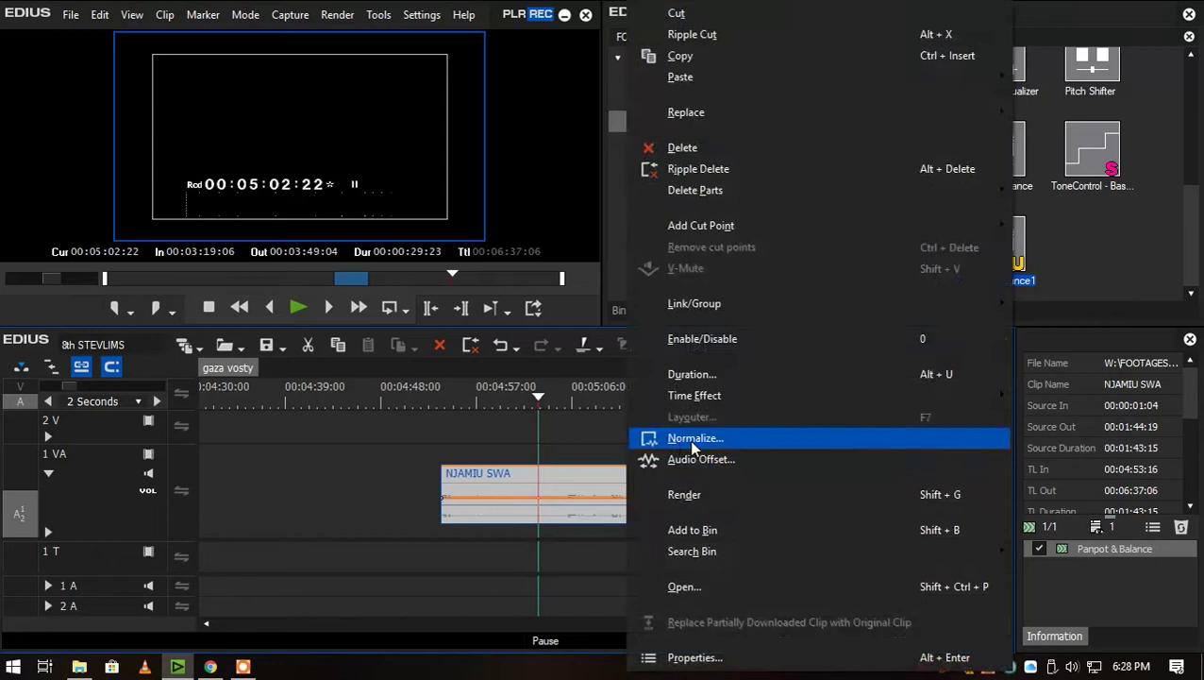
pyautogui.click(675, 438)
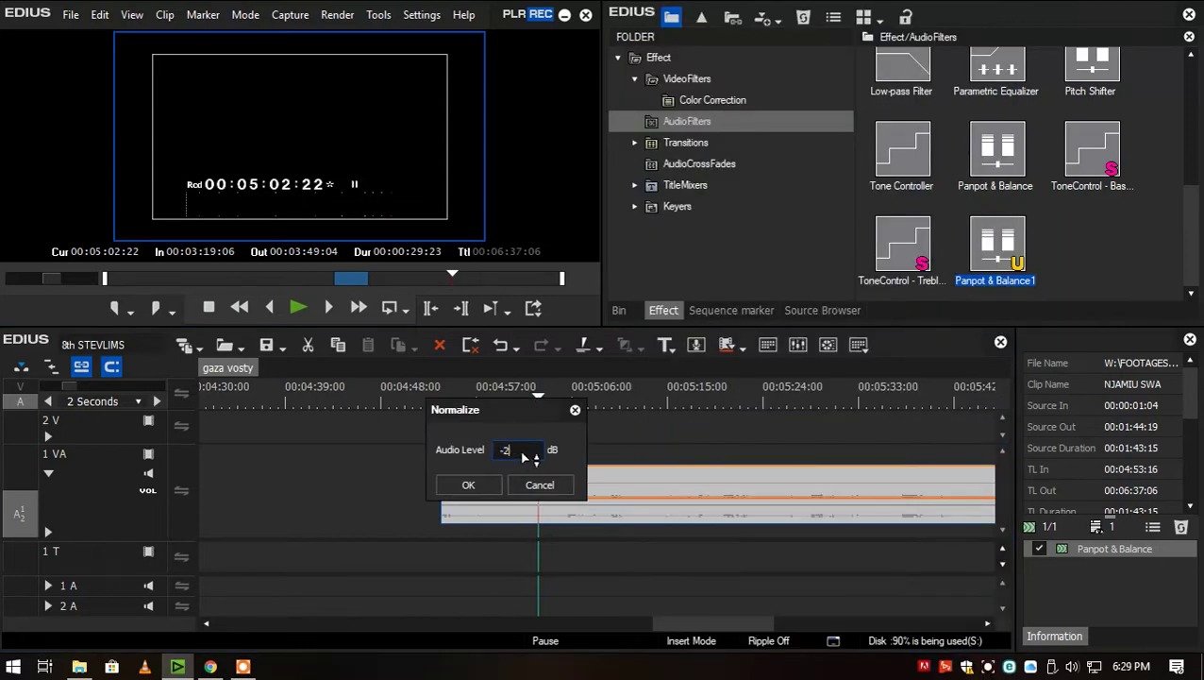
pyautogui.write('-2')
pyautogui.press('Return')
# - Initialize the clip's whole volume line and play the normalized audio from the clip's start
pyautogui.rightClick(569, 507)
pyautogui.click(638, 413)
pyautogui.click(444, 401)
pyautogui.press('space')
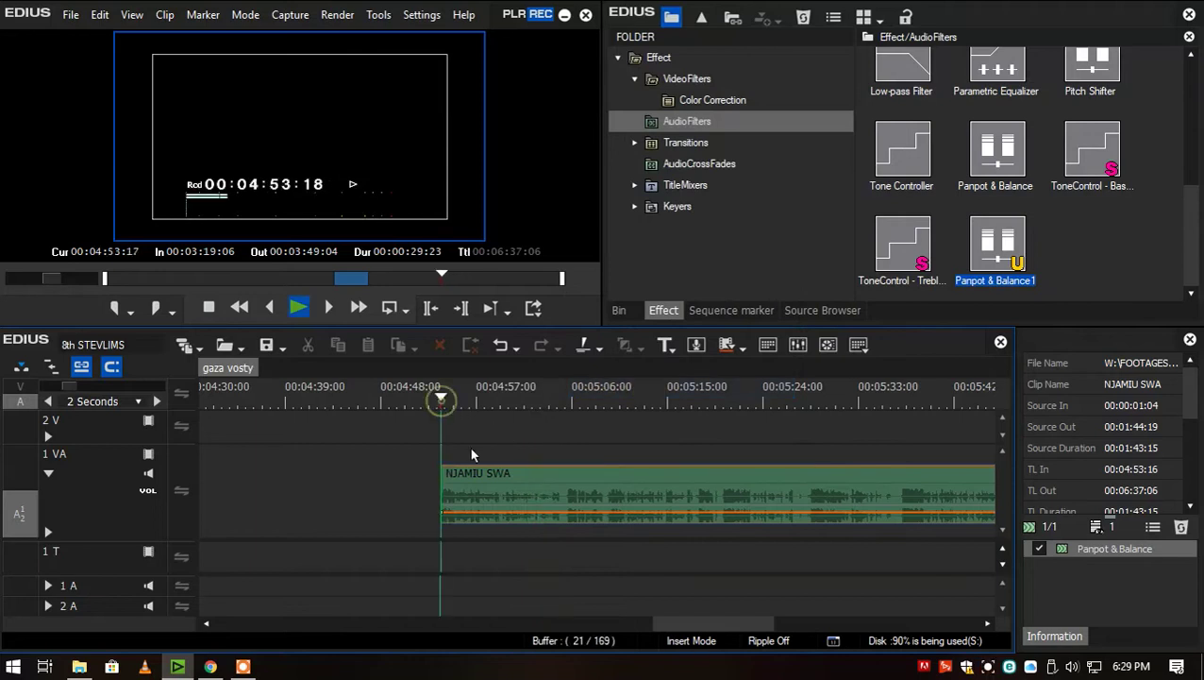
# - Lower the NJAMIU SWA clip's volume line to about -6.3 dB
pyautogui.click(500, 482)
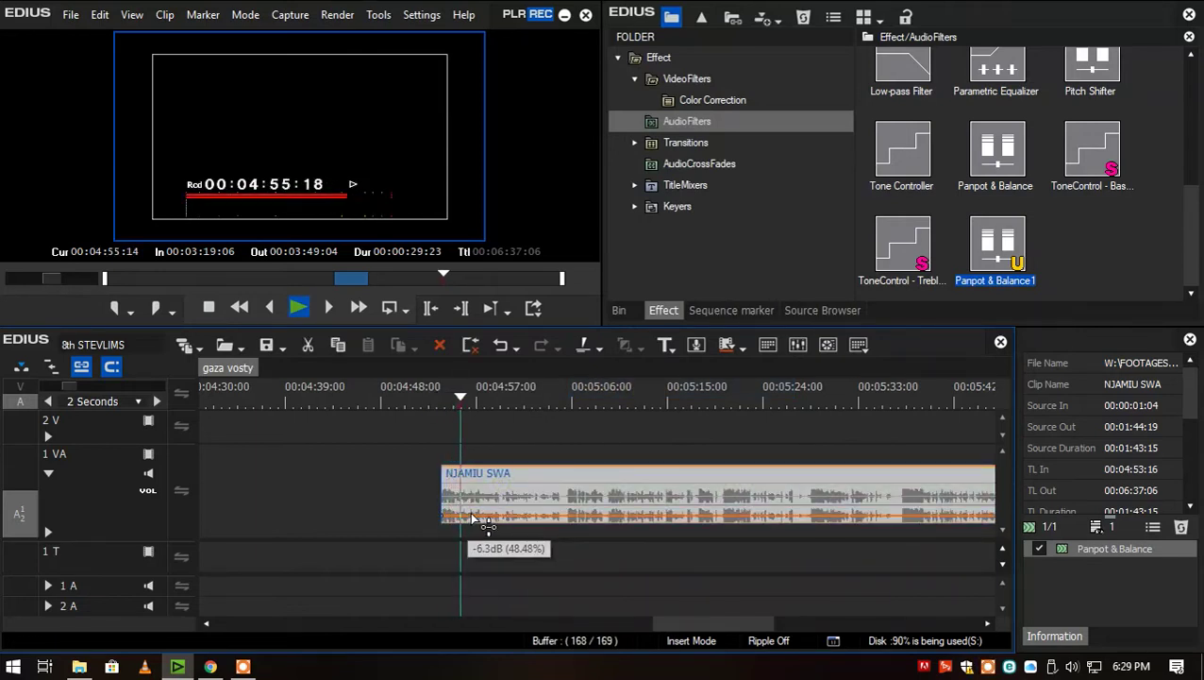
pyautogui.scroll(-1, 538, 471)
pyautogui.moveTo(581, 626)
pyautogui.mouseDown()
pyautogui.moveTo(566, 625)
pyautogui.moveTo(594, 634)
pyautogui.mouseUp()
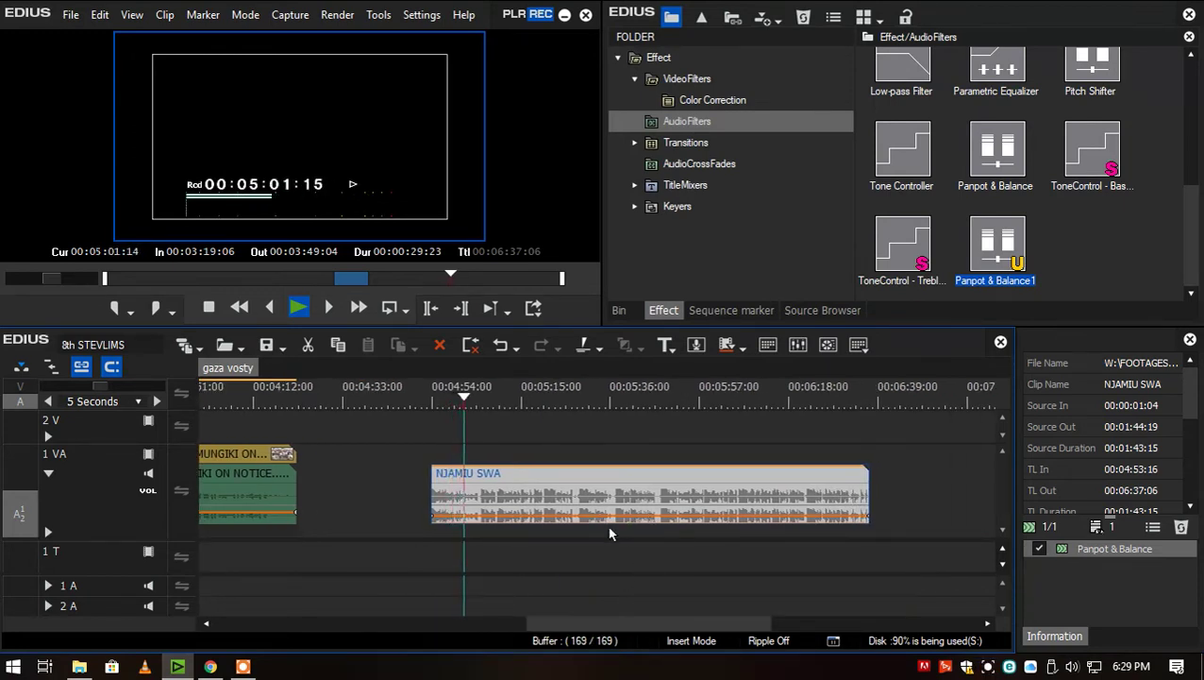
# - Split the NJAMIU SWA clip at about 00:05:05 and trim the second part's start to 00:05:05:06
pyautogui.scroll(2, 548, 484)
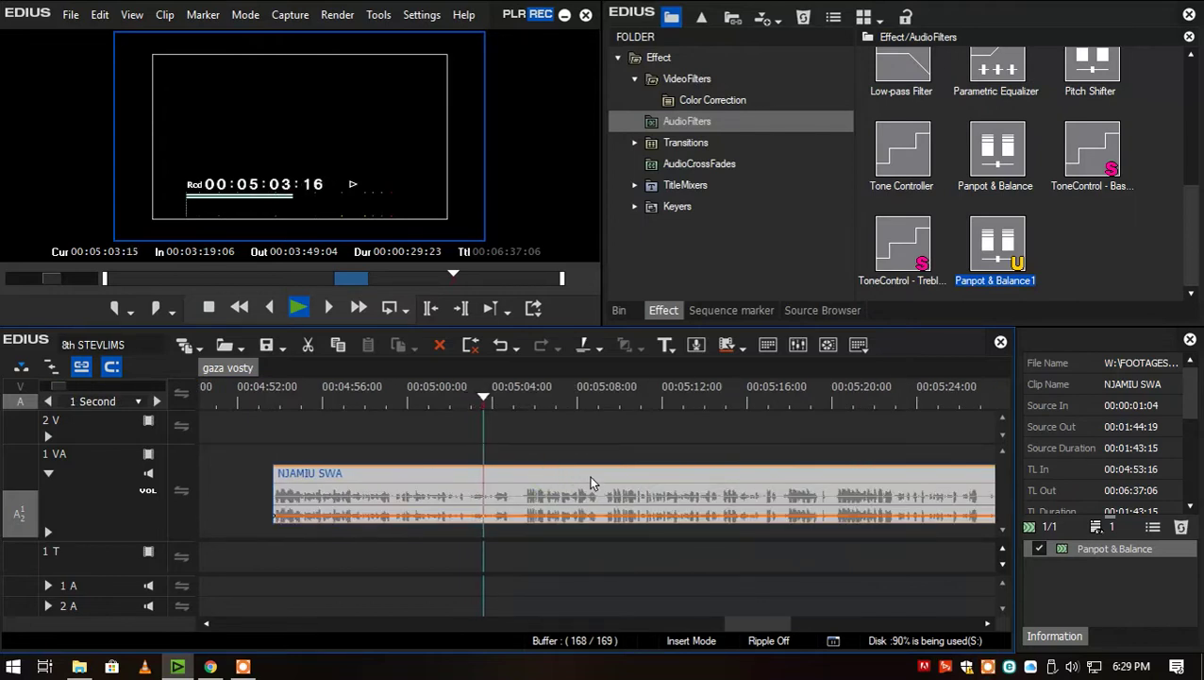
pyautogui.press('c')
pyautogui.press('space')
pyautogui.press('space')
pyautogui.scroll(-2, 587, 481)
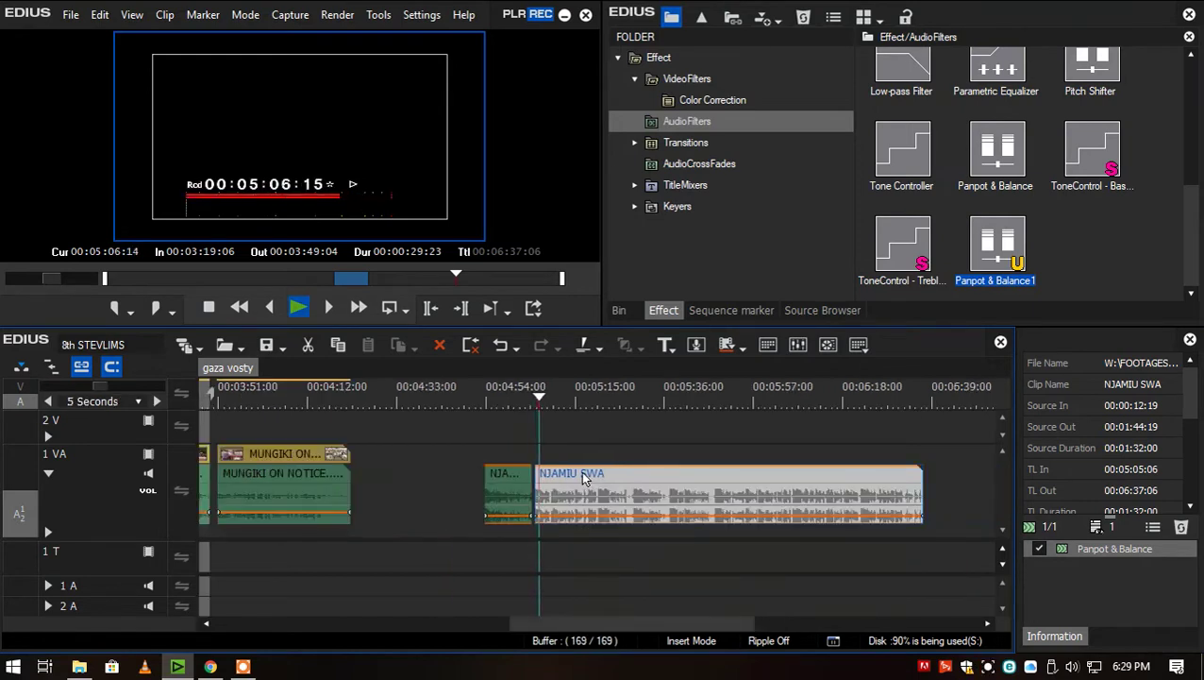
# - Show the project's bin of clips and split the playing NJAMIU SWA clip at 00:05:17:17
pyautogui.moveTo(609, 625); pyautogui.dragTo(634, 622)
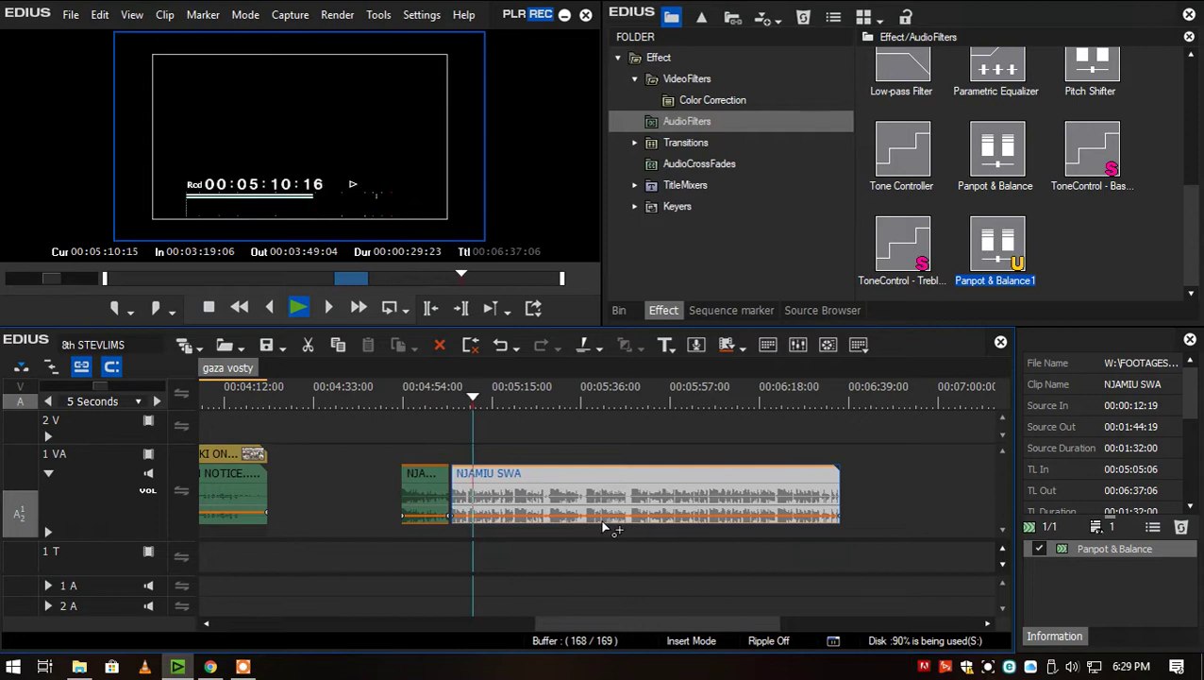
pyautogui.scroll(-1, 605, 527)
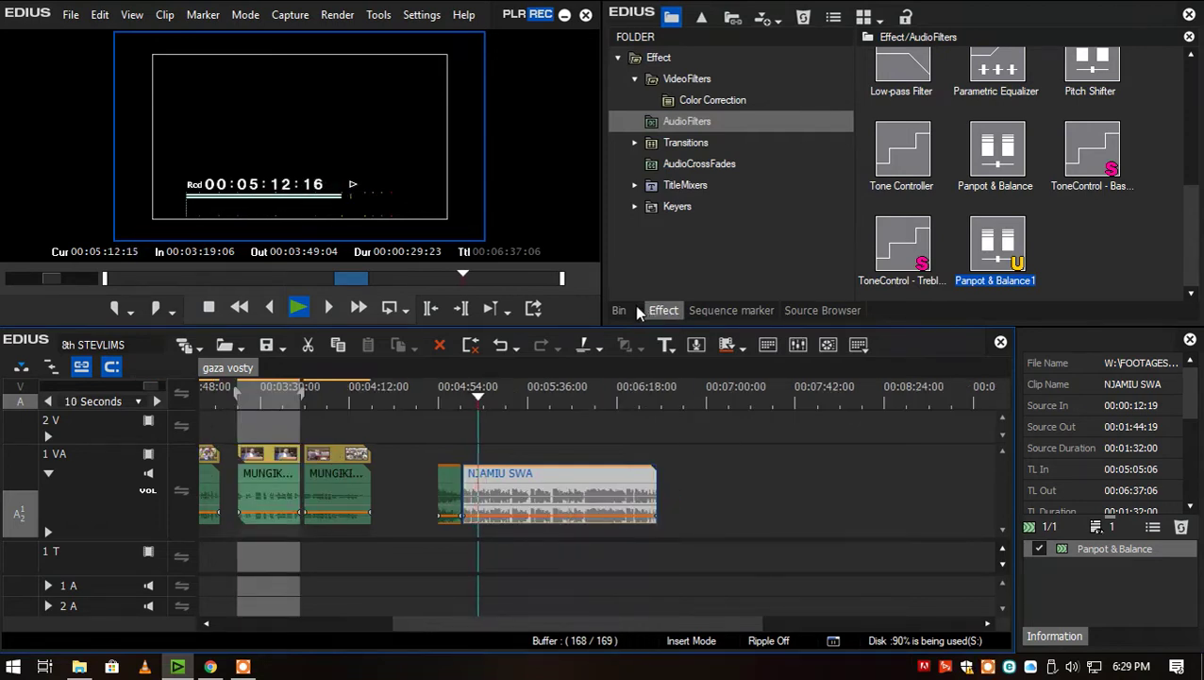
pyautogui.click(620, 310)
pyautogui.scroll(2, 535, 478)
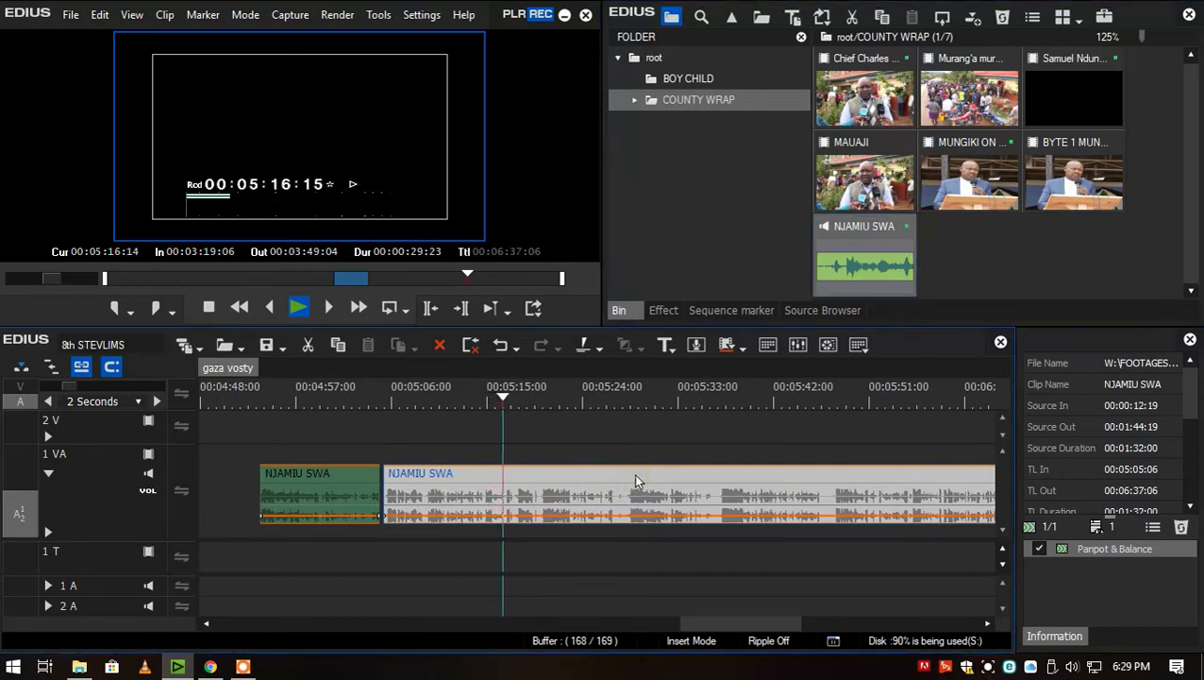
pyautogui.press('c')
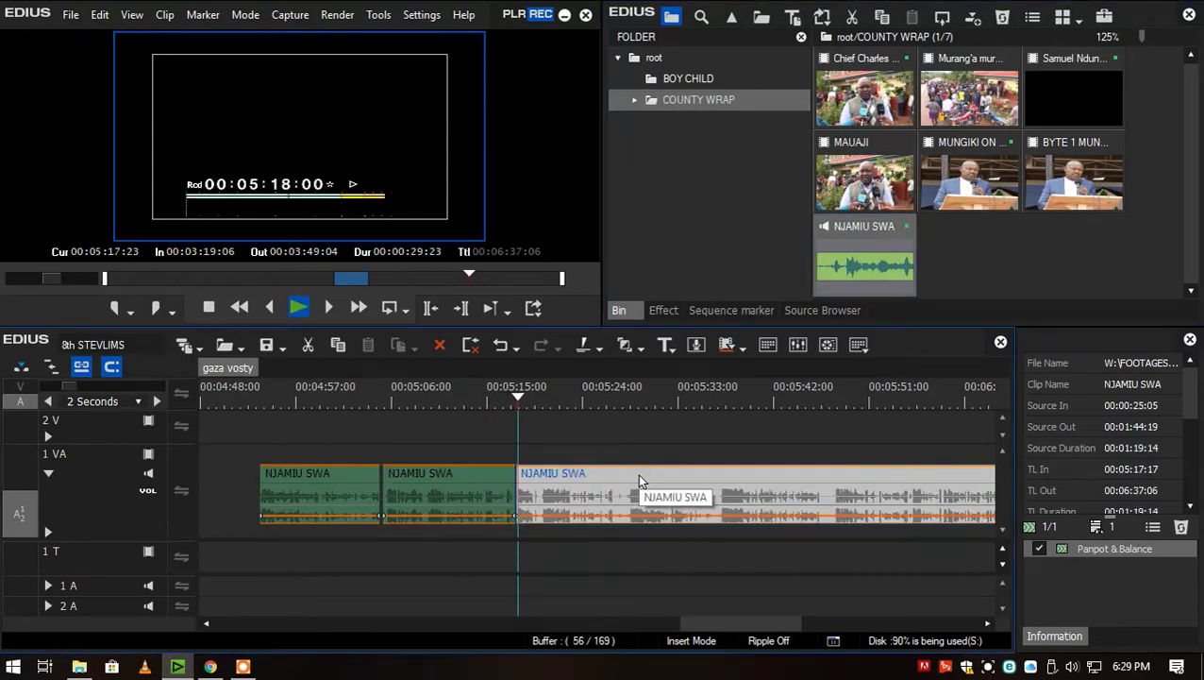
# - Trim the start of the last NJAMIU SWA part to 00:05:20:00 and resume playback
pyautogui.click(540, 397)
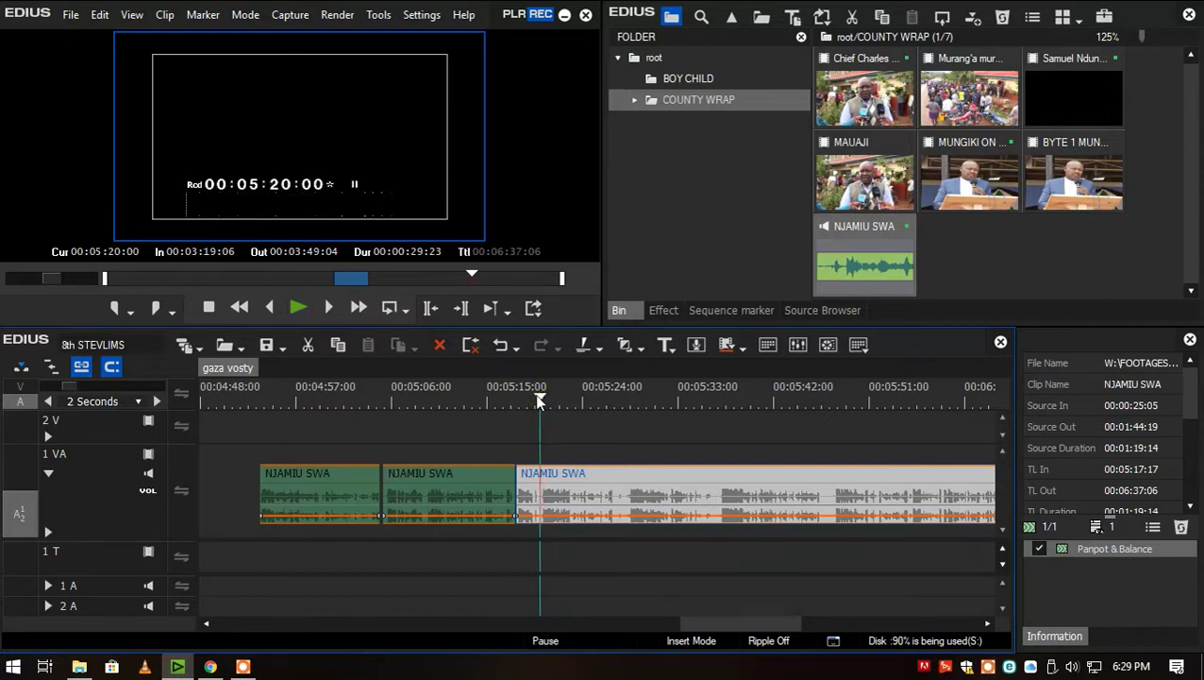
pyautogui.press('n')
pyautogui.press('space')
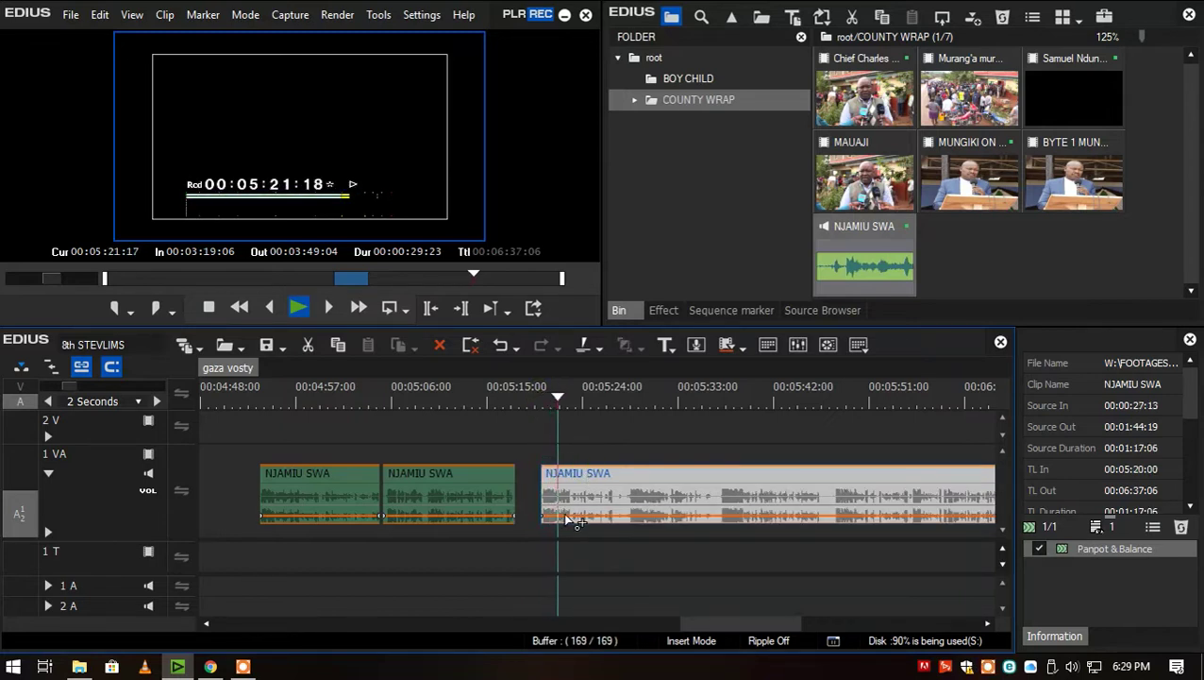
pyautogui.moveTo(544, 516); pyautogui.dragTo(542, 524)
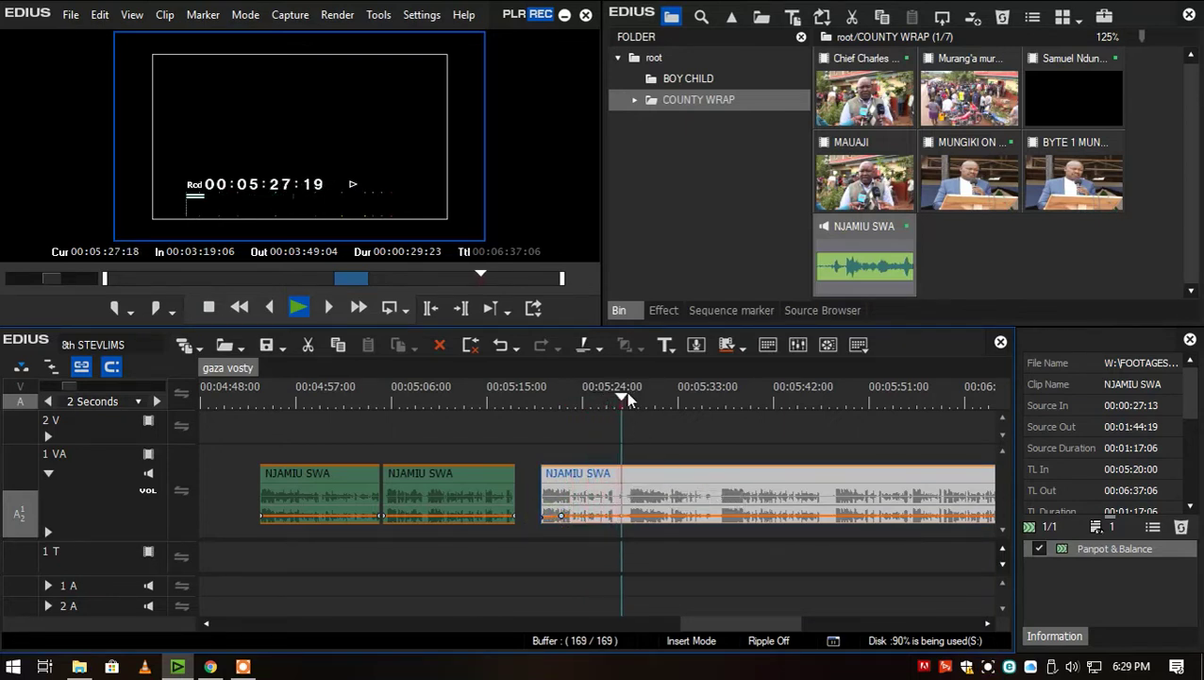
# - Ripple-trim the start of the last NJAMIU SWA part up to source timecode 00:00:44:11 and play it
pyautogui.click(717, 399)
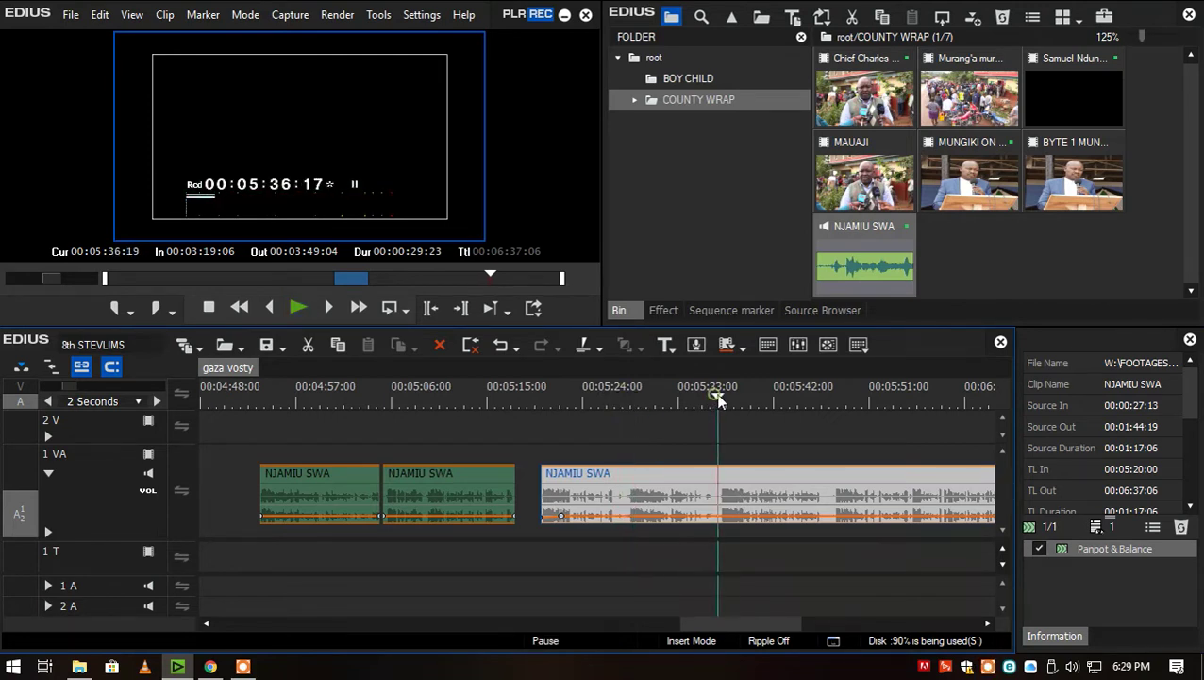
pyautogui.moveTo(724, 399)
pyautogui.mouseDown()
pyautogui.moveTo(838, 397)
pyautogui.moveTo(720, 410)
pyautogui.mouseUp()
pyautogui.hotkey('alt', 'n')
pyautogui.press('space')
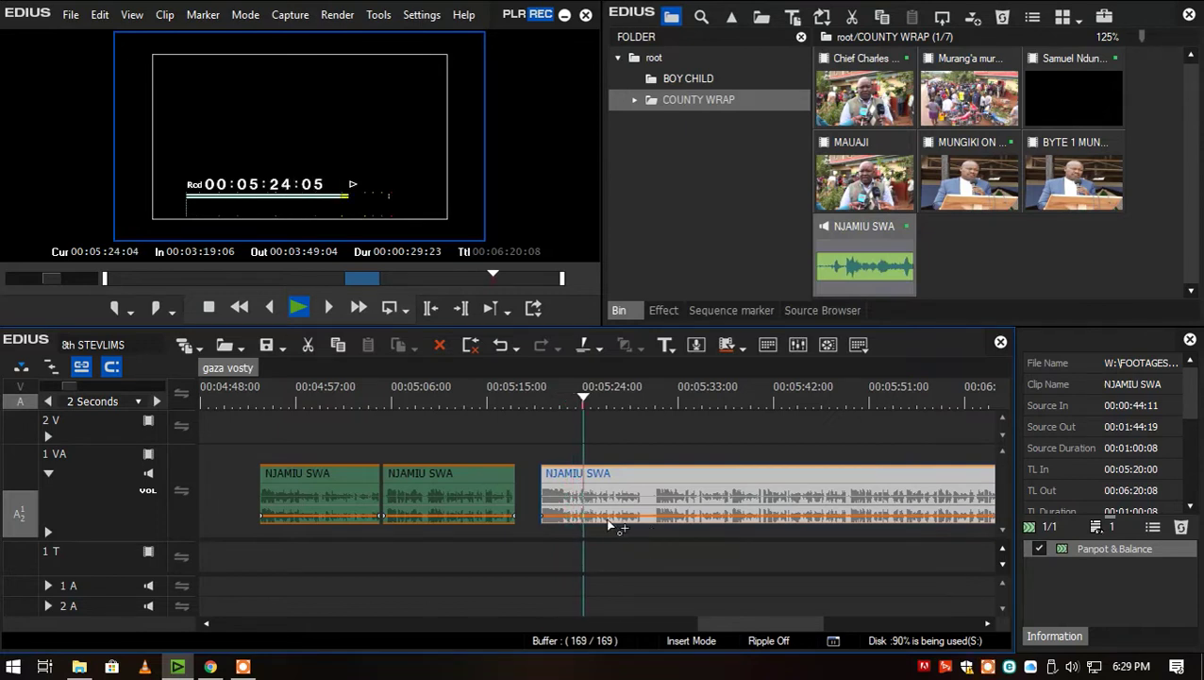
# - Split the last NJAMIU SWA part at 00:05:29:14 and trim the new part's start to 00:05:30:06
pyautogui.moveTo(723, 624); pyautogui.dragTo(748, 624)
pyautogui.scroll(-1, 524, 515)
pyautogui.scroll(2, 517, 478)
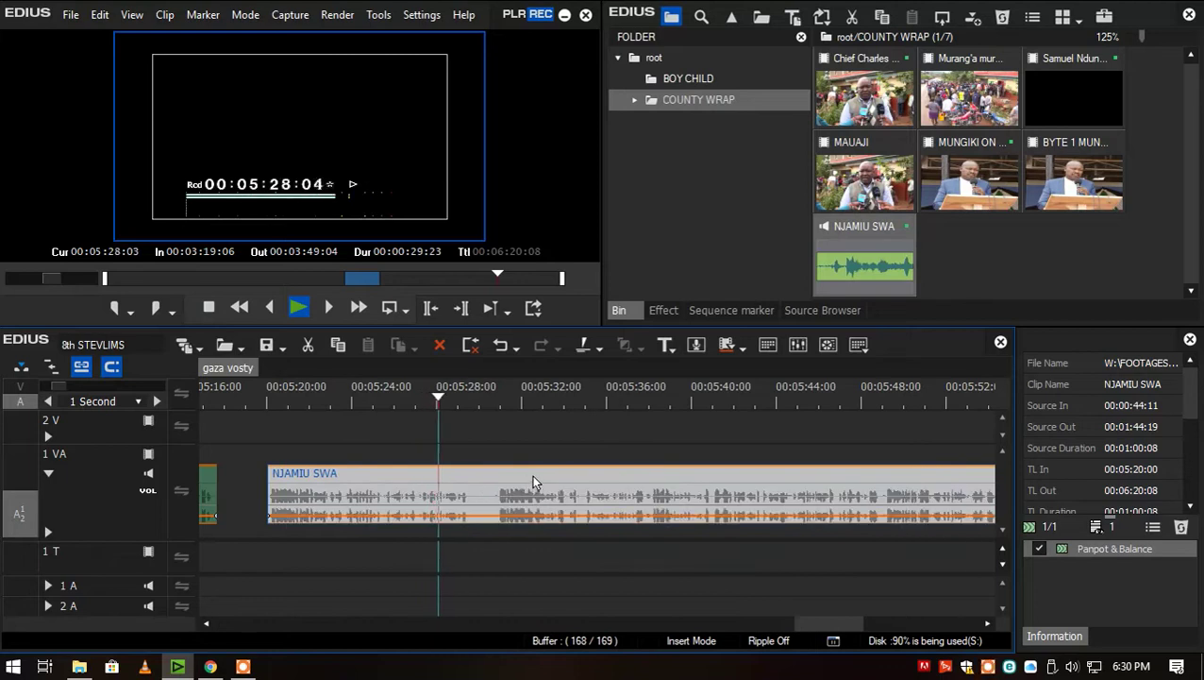
pyautogui.press('space')
pyautogui.press('c')
pyautogui.press('space')
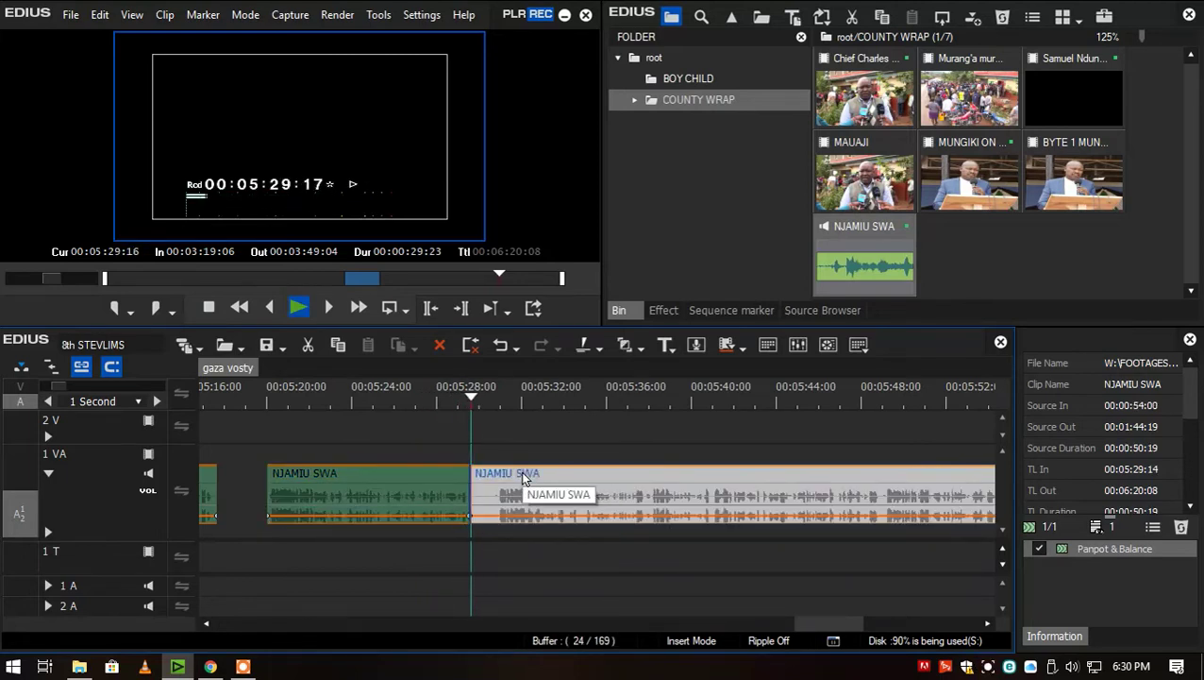
pyautogui.press('space')
pyautogui.press('n')
# - Reposition the last NJAMIU SWA part directly behind the preceding part, starting at 00:05:29:14
pyautogui.scroll(-3, 515, 470)
pyautogui.moveTo(516, 476); pyautogui.dragTo(657, 476)
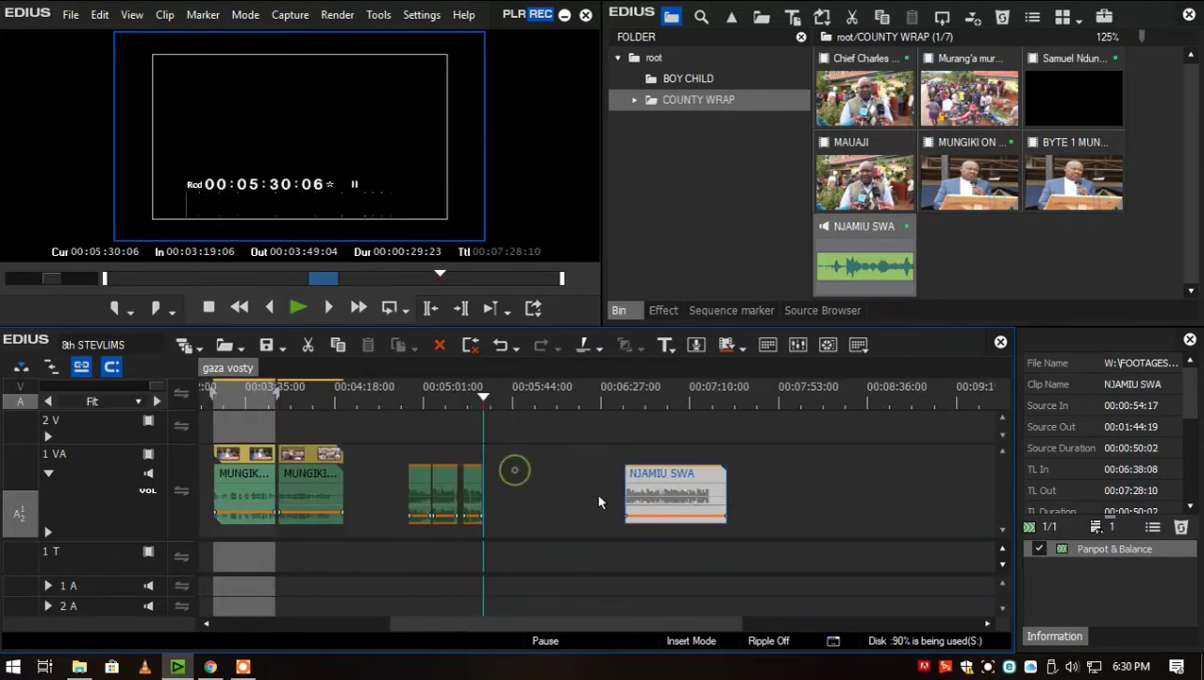
pyautogui.scroll(-1, 320, 456)
pyautogui.click(259, 460)
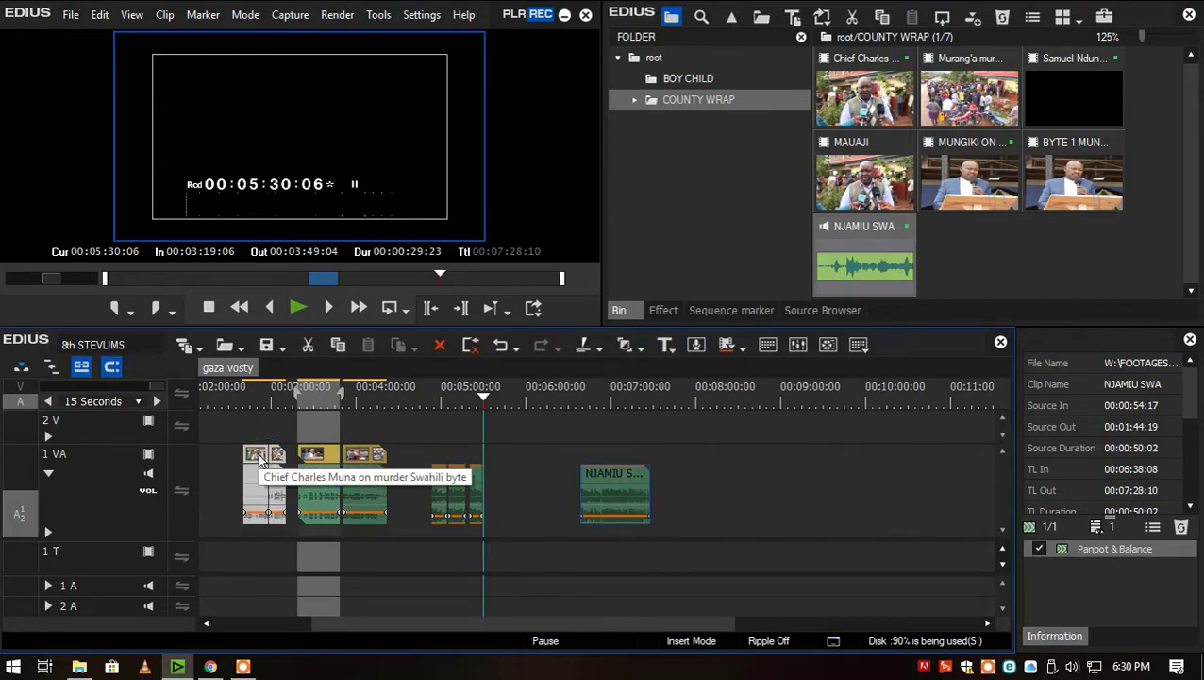
pyautogui.click(481, 402)
pyautogui.scroll(1, 524, 440)
pyautogui.moveTo(688, 487); pyautogui.dragTo(536, 483)
# - Play the last NJAMIU SWA part briefly, trim its start to 00:05:30:03 and resume playback
pyautogui.scroll(4, 542, 477)
pyautogui.press('space')
pyautogui.press('space')
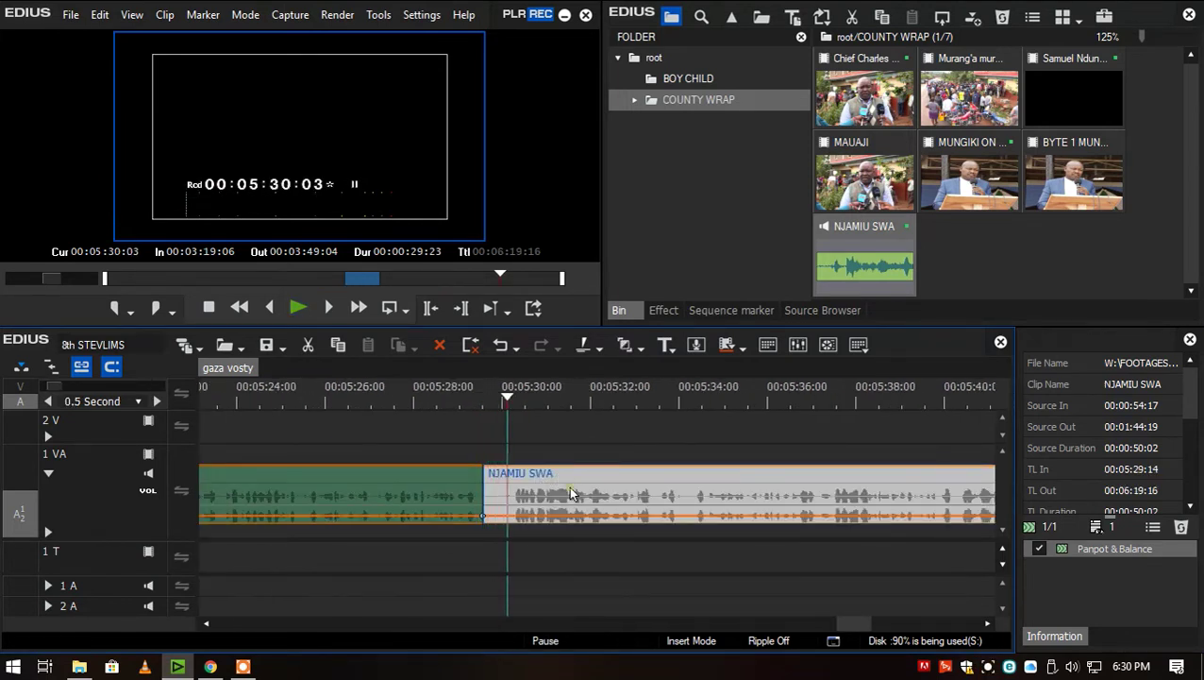
pyautogui.press('n')
pyautogui.press('space')
# - Apply Move All On Scale to the last part's volume line with a value of 43.49% and keep the part selected
pyautogui.scroll(-1, 566, 514)
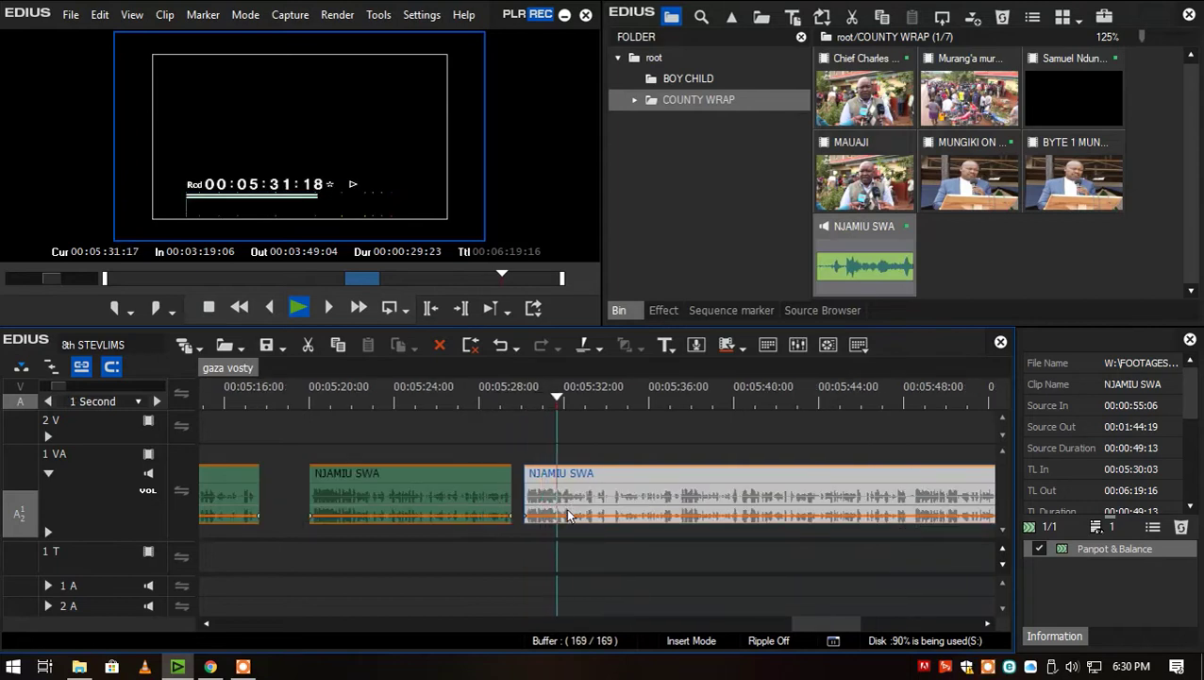
pyautogui.scroll(-1, 570, 517)
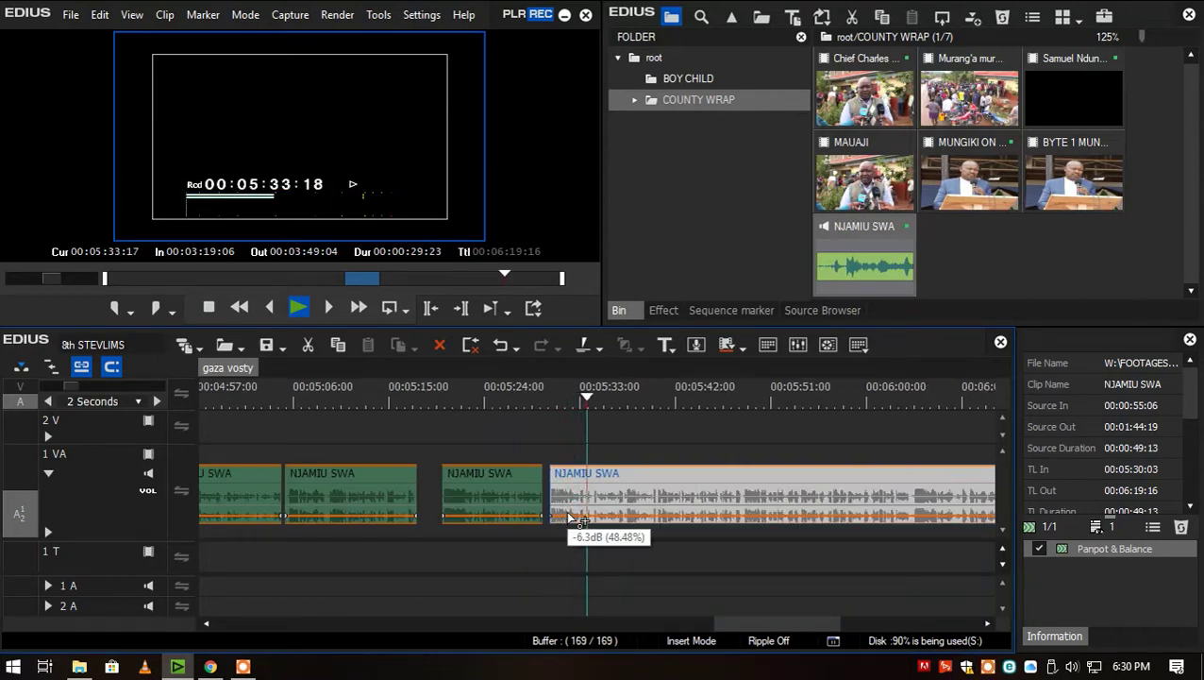
pyautogui.scroll(-2, 604, 518)
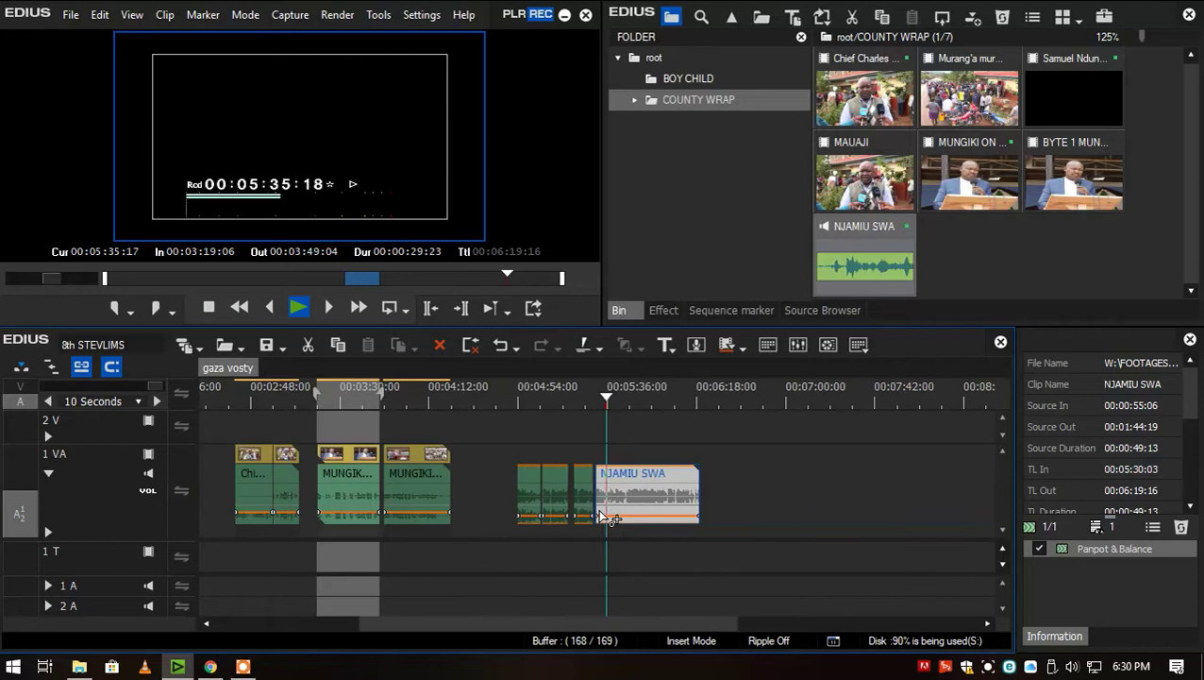
pyautogui.moveTo(613, 624); pyautogui.dragTo(649, 625)
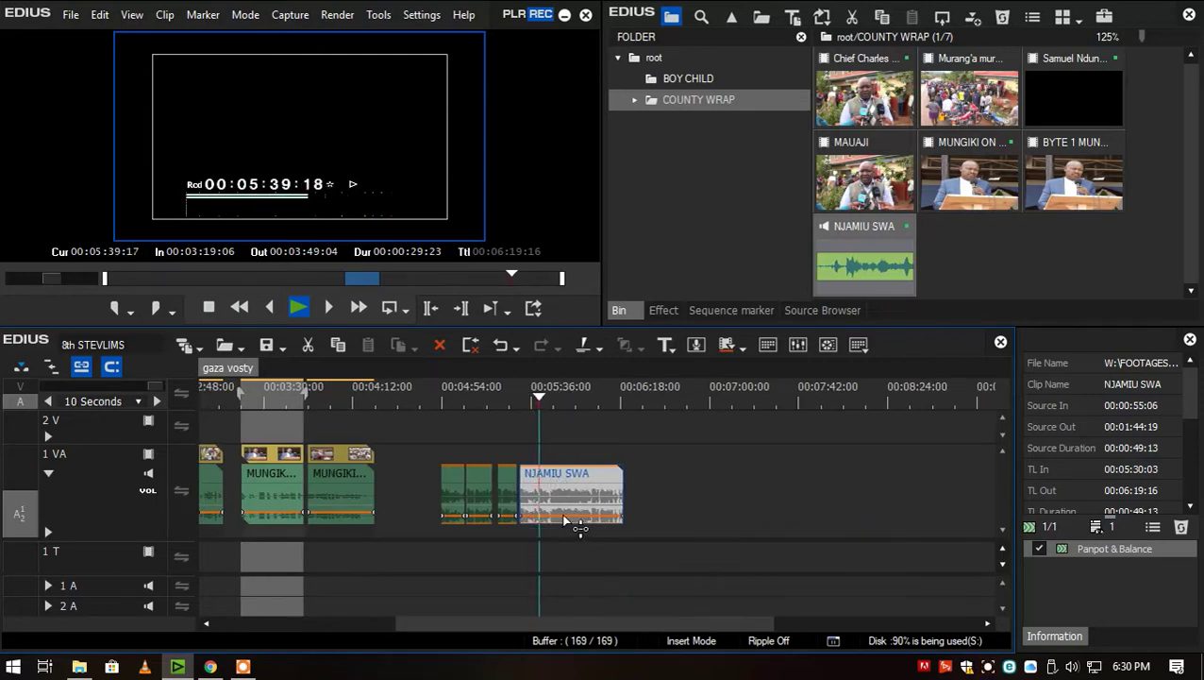
pyautogui.scroll(1, 566, 519)
pyautogui.rightClick(585, 517)
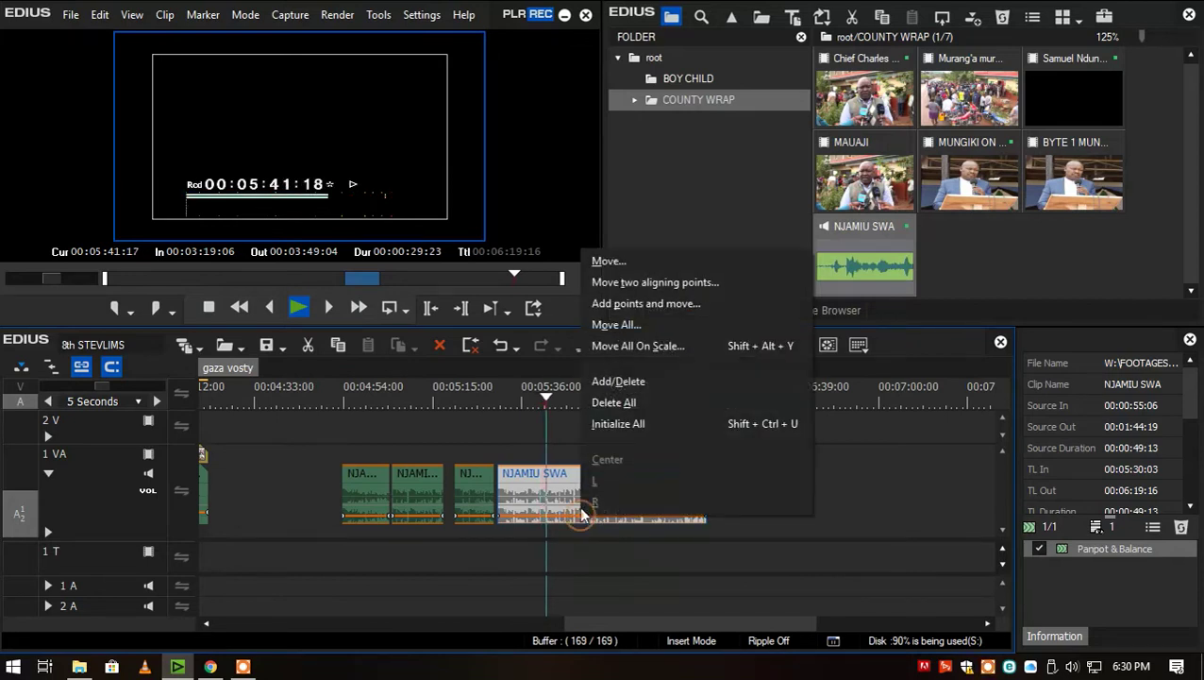
pyautogui.click(648, 346)
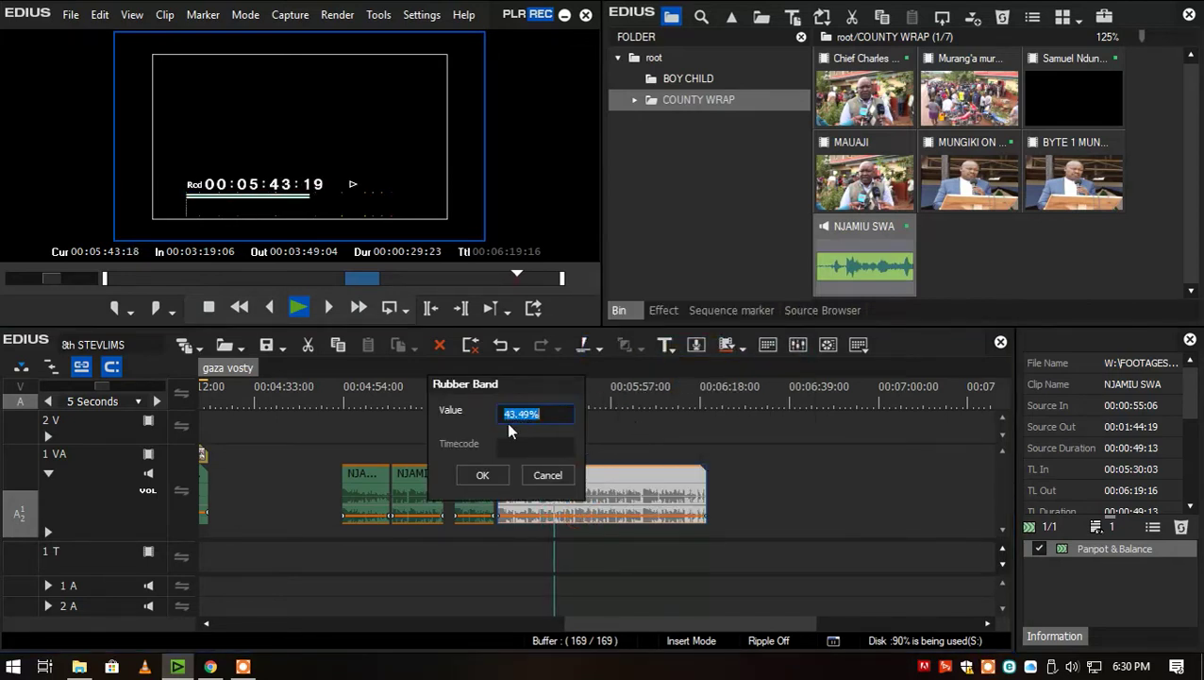
pyautogui.click(482, 475)
pyautogui.scroll(2, 629, 474)
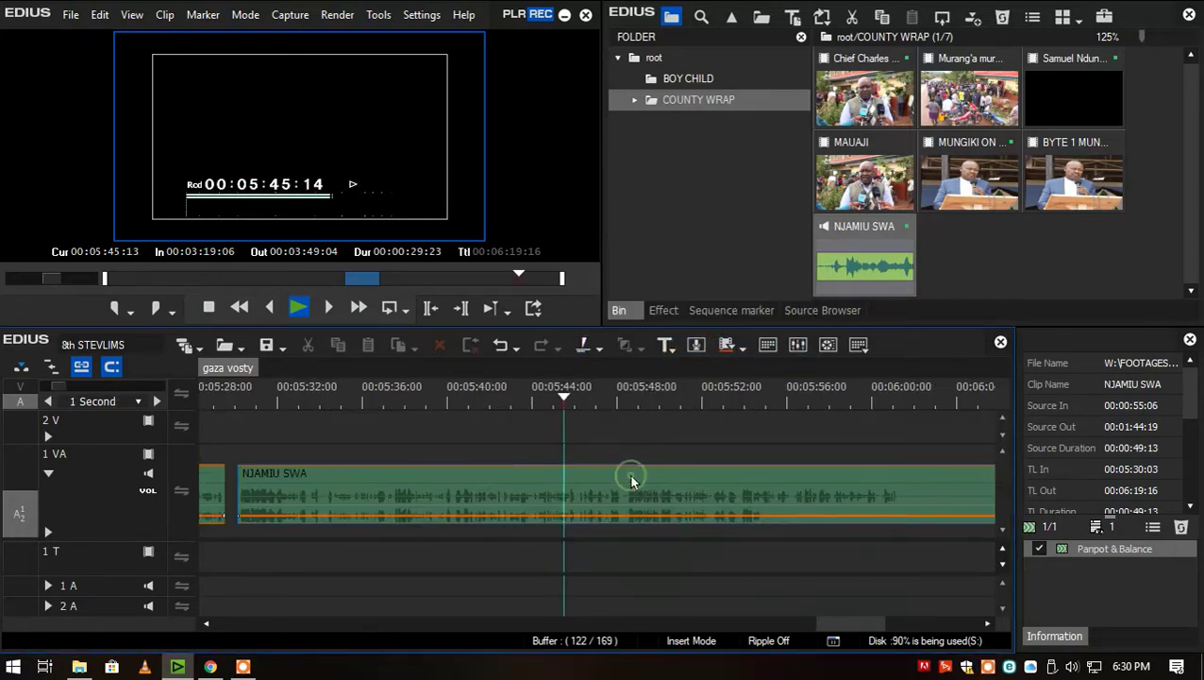
pyautogui.click(700, 481)
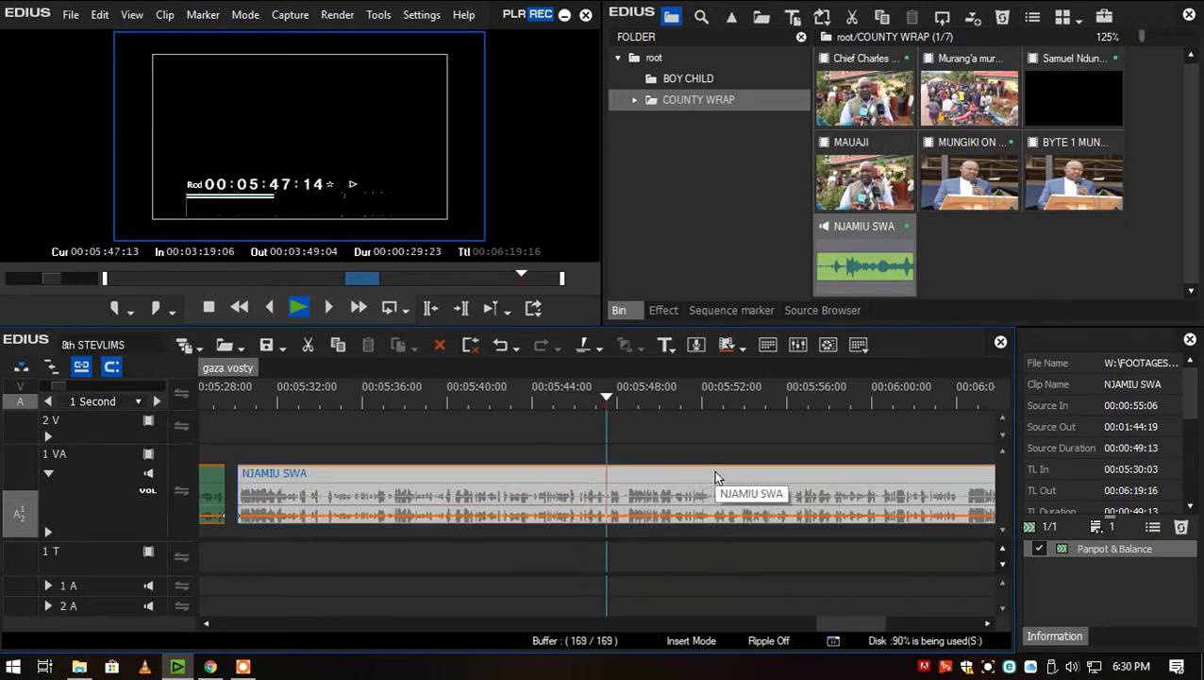
# - Split the NJAMIU SWA part at 00:05:48:06 and move the remainder along the timeline to start at 00:06:42:08
pyautogui.press('space')
pyautogui.press('c')
pyautogui.scroll(-4, 567, 470)
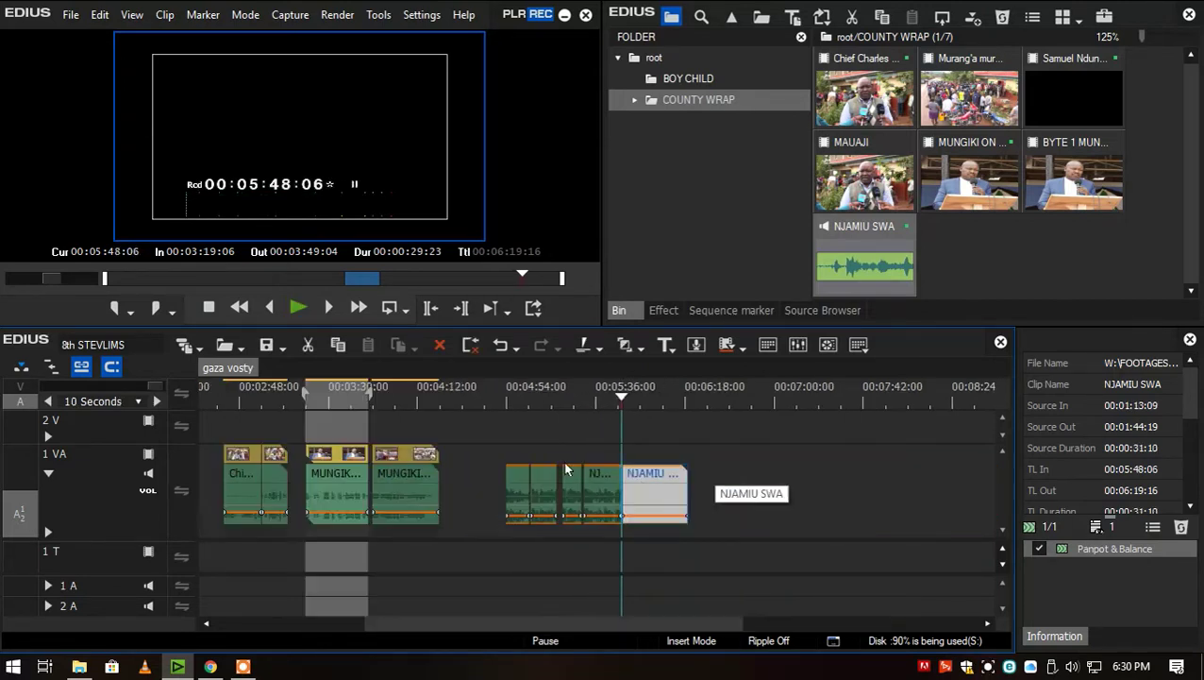
pyautogui.moveTo(654, 474); pyautogui.dragTo(767, 489)
# - Play the NJAMIU SWA sections between about 00:05:20 and 00:05:33 to check where the first byte belongs
pyautogui.click(582, 400)
pyautogui.scroll(1, 583, 402)
pyautogui.click(562, 400)
pyautogui.press('space')
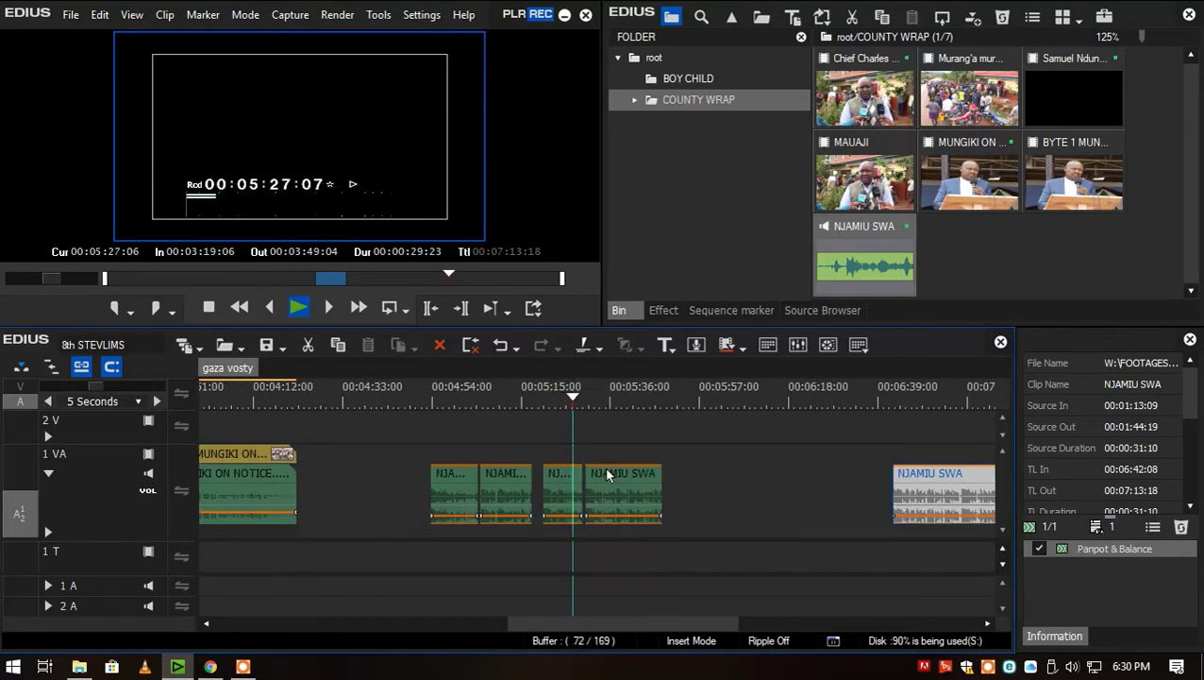
pyautogui.click(615, 481)
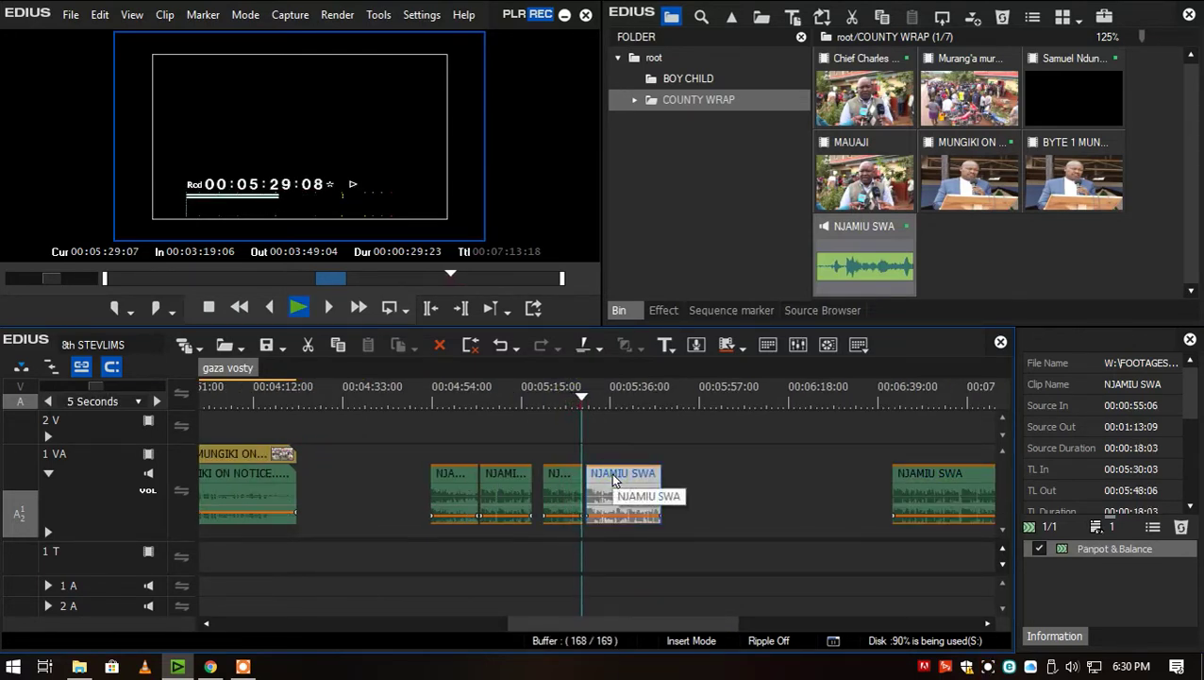
pyautogui.press('space')
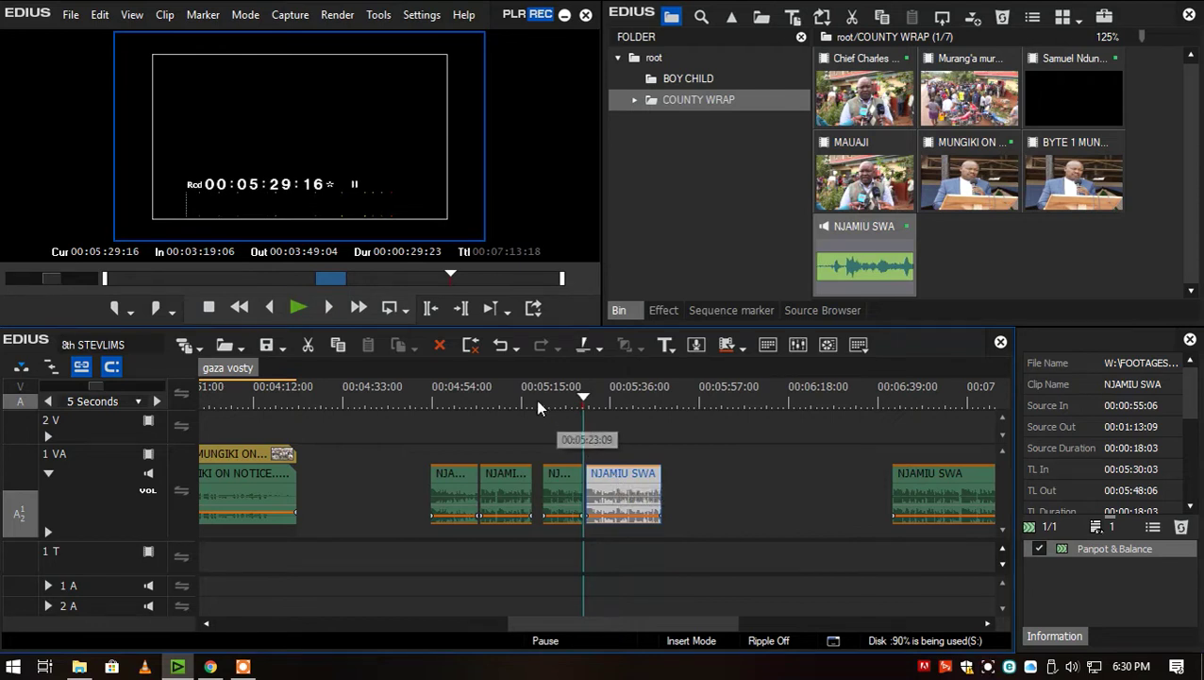
pyautogui.press('space')
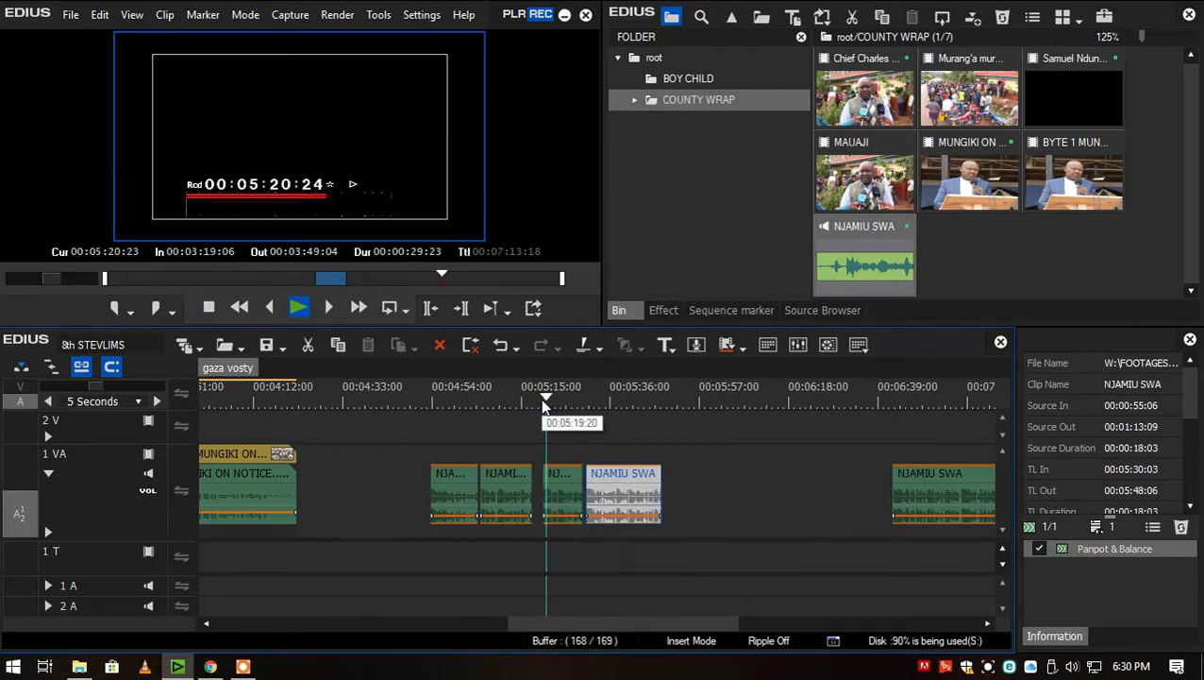
pyautogui.click(589, 404)
pyautogui.press('space')
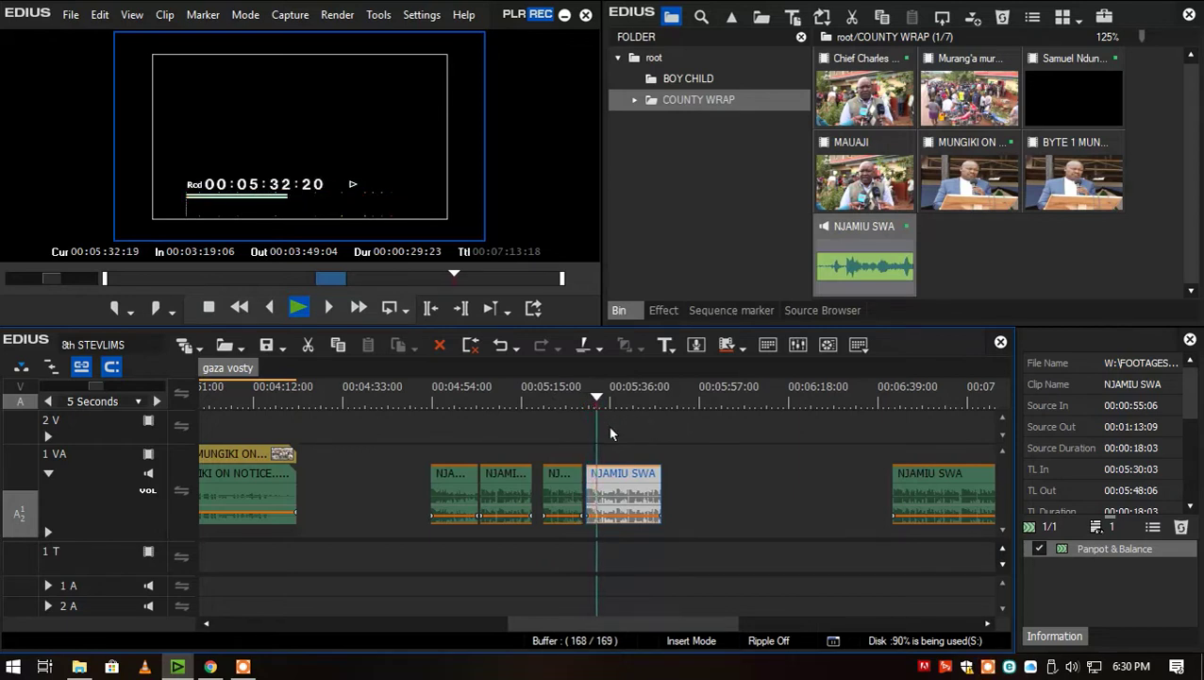
# - Move the second-to-last NJAMIU SWA part to 00:06:02:12 and place the chief and brother byte clips in the gap from 00:05:29:23
pyautogui.moveTo(620, 490); pyautogui.dragTo(758, 495)
pyautogui.scroll(-1, 496, 483)
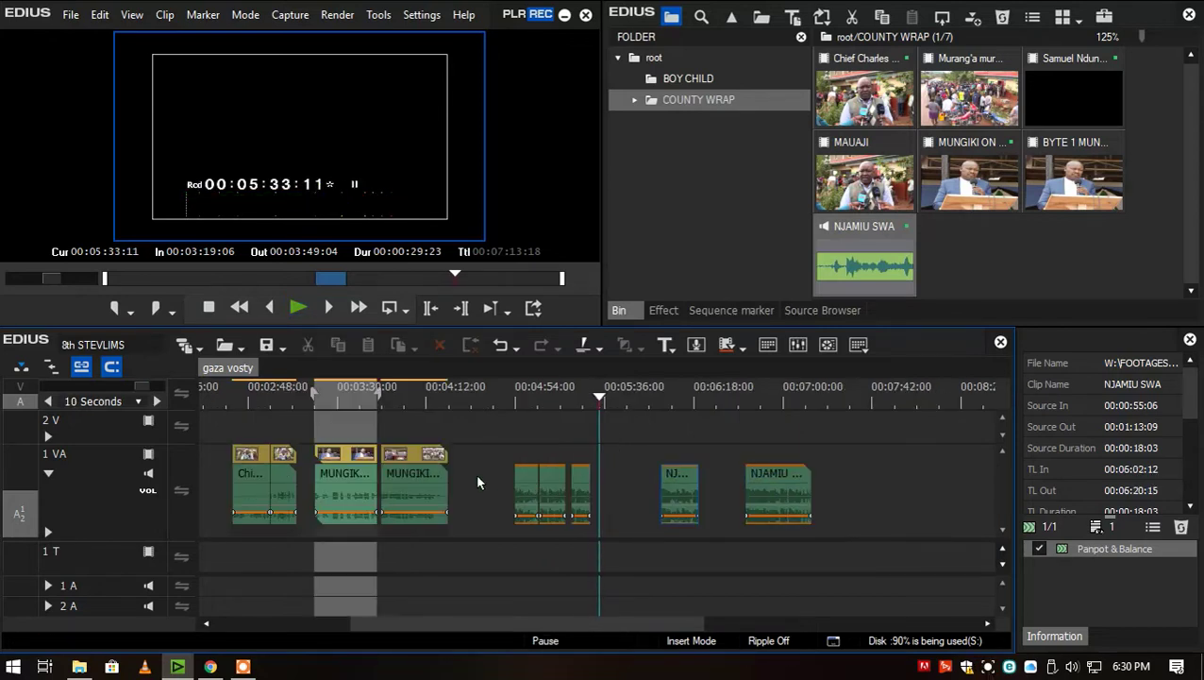
pyautogui.moveTo(251, 479); pyautogui.dragTo(648, 457)
# - Play the transition into the chief's byte clip and raise the clip's volume line to 1.7 dB (121.19%)
pyautogui.click(589, 401)
pyautogui.scroll(3, 623, 429)
pyautogui.press('space')
pyautogui.press('space')
pyautogui.moveTo(664, 516); pyautogui.dragTo(665, 513)
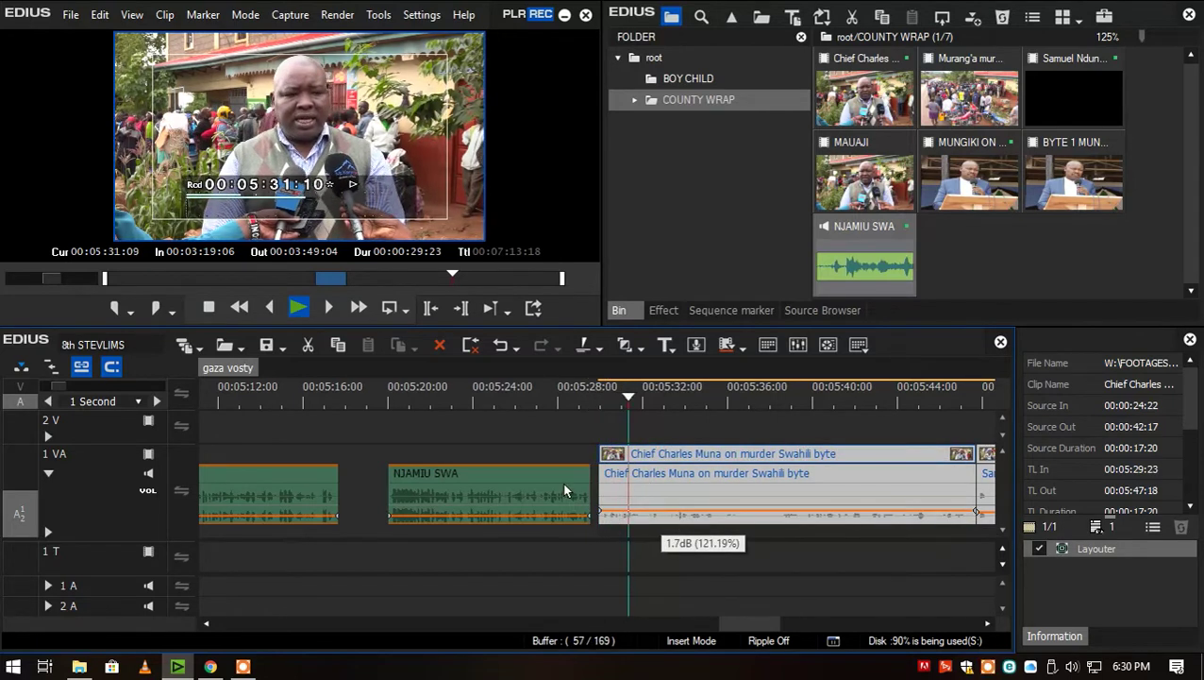
# - Copy the Panpot & Balance effect from the preceding NJAMIU SWA part onto the chief and brother byte clips
pyautogui.click(562, 482)
pyautogui.moveTo(1099, 550); pyautogui.dragTo(772, 486)
pyautogui.moveTo(769, 623)
pyautogui.mouseDown()
pyautogui.moveTo(792, 622)
pyautogui.moveTo(731, 623)
pyautogui.moveTo(776, 623)
pyautogui.mouseUp()
pyautogui.scroll(-1, 739, 578)
pyautogui.moveTo(1124, 552); pyautogui.dragTo(744, 467)
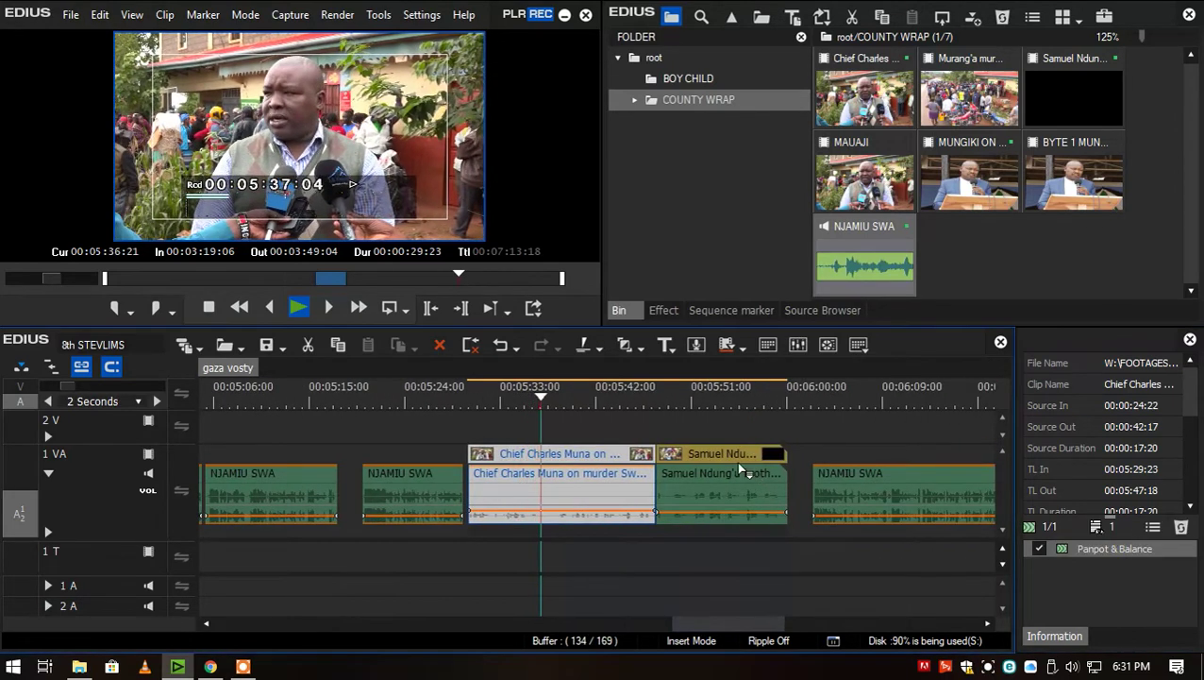
pyautogui.moveTo(678, 434); pyautogui.dragTo(673, 422)
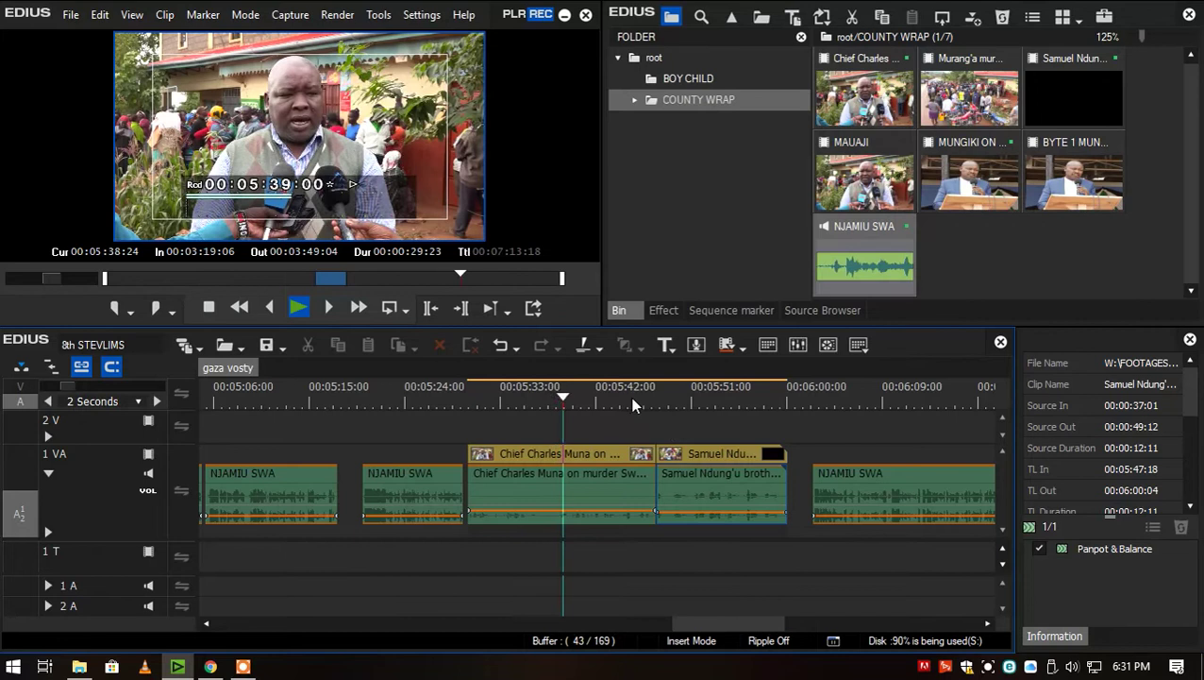
# - Play through the brother byte clip, trim its end to 00:05:59:06 and resume playback
pyautogui.click(644, 403)
pyautogui.moveTo(731, 622); pyautogui.dragTo(744, 623)
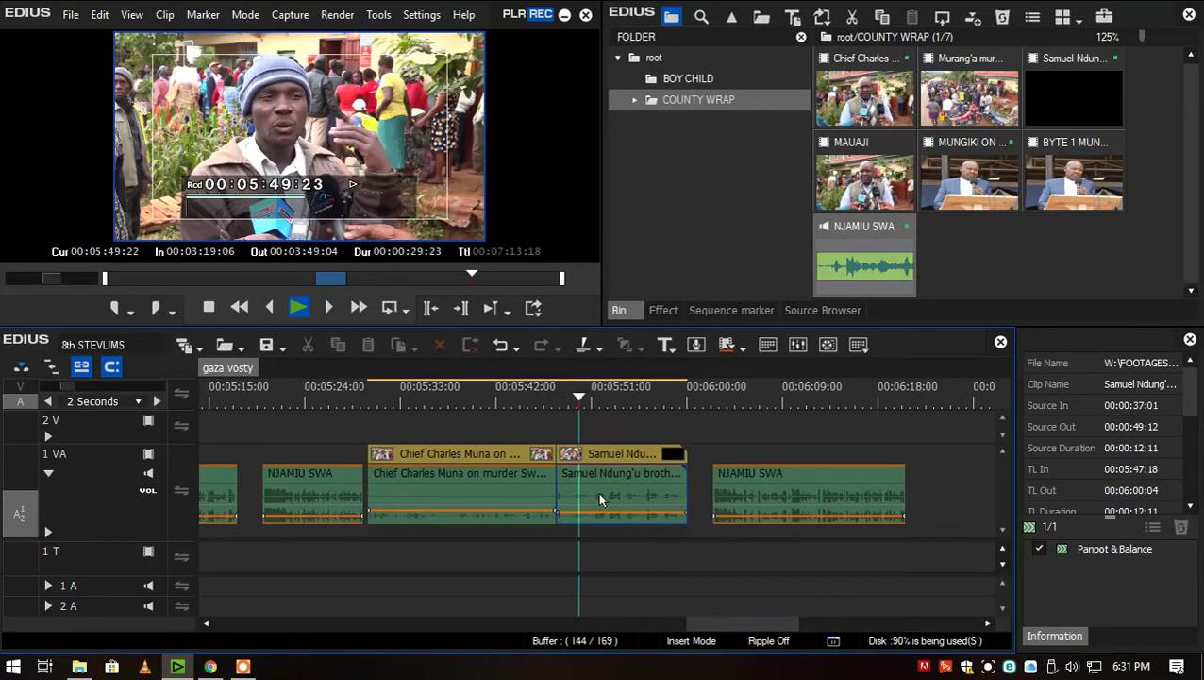
pyautogui.scroll(-2, 580, 503)
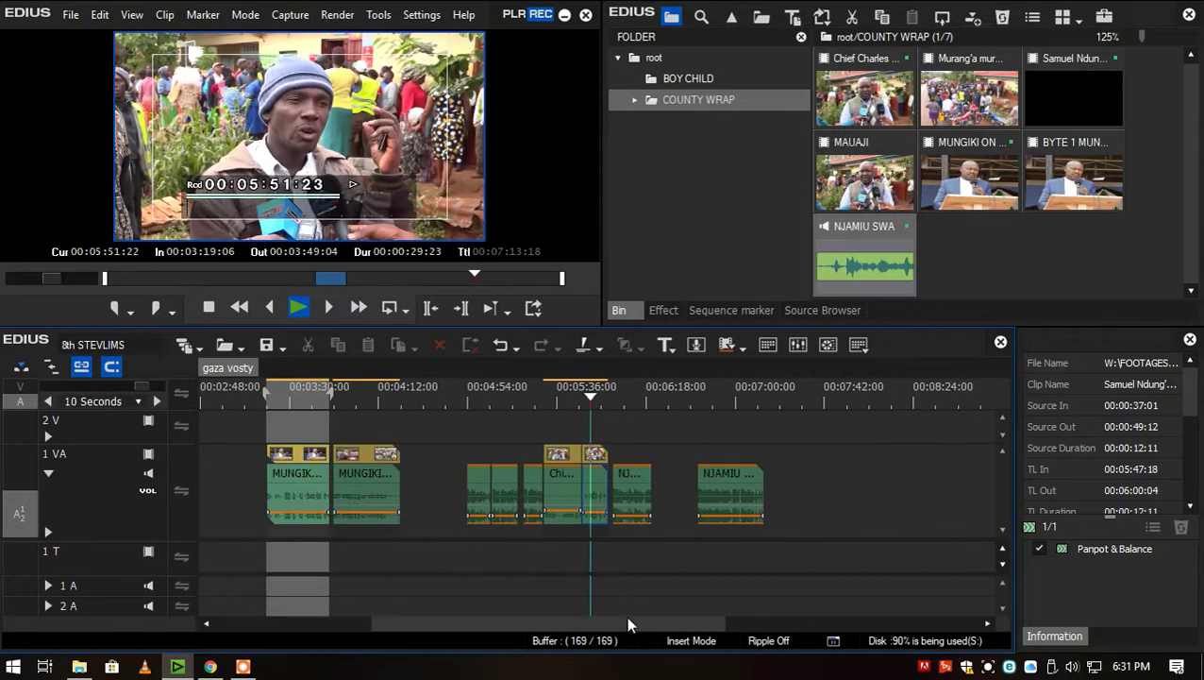
pyautogui.scroll(3, 616, 468)
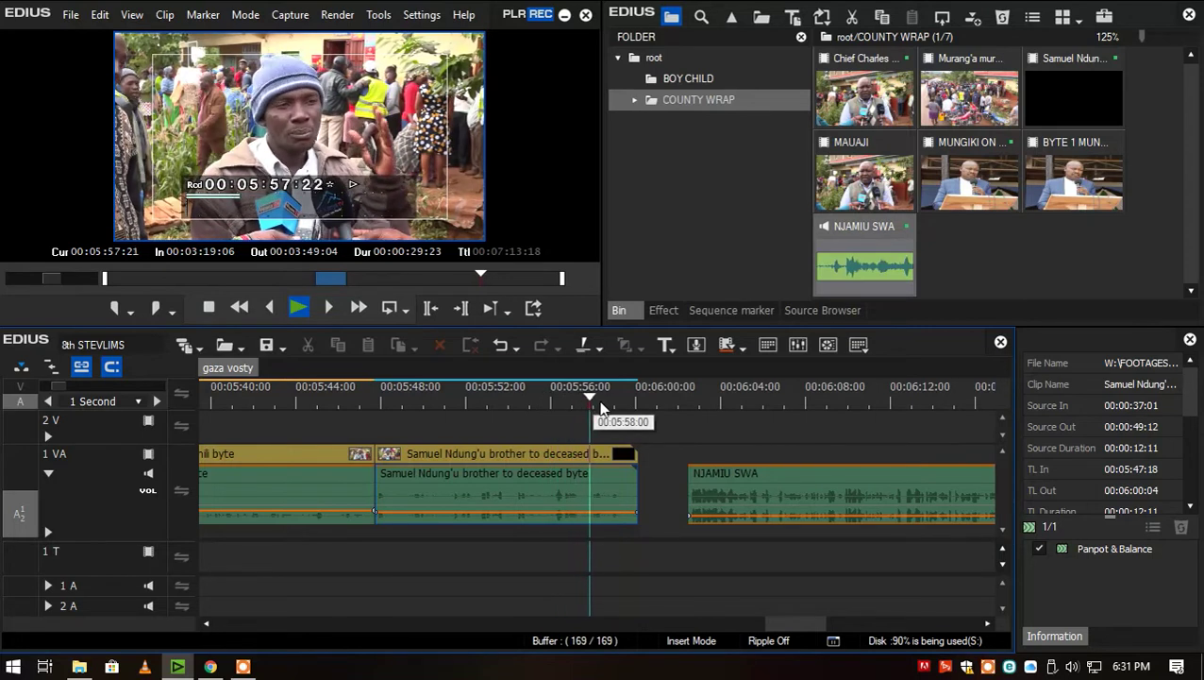
pyautogui.press('space')
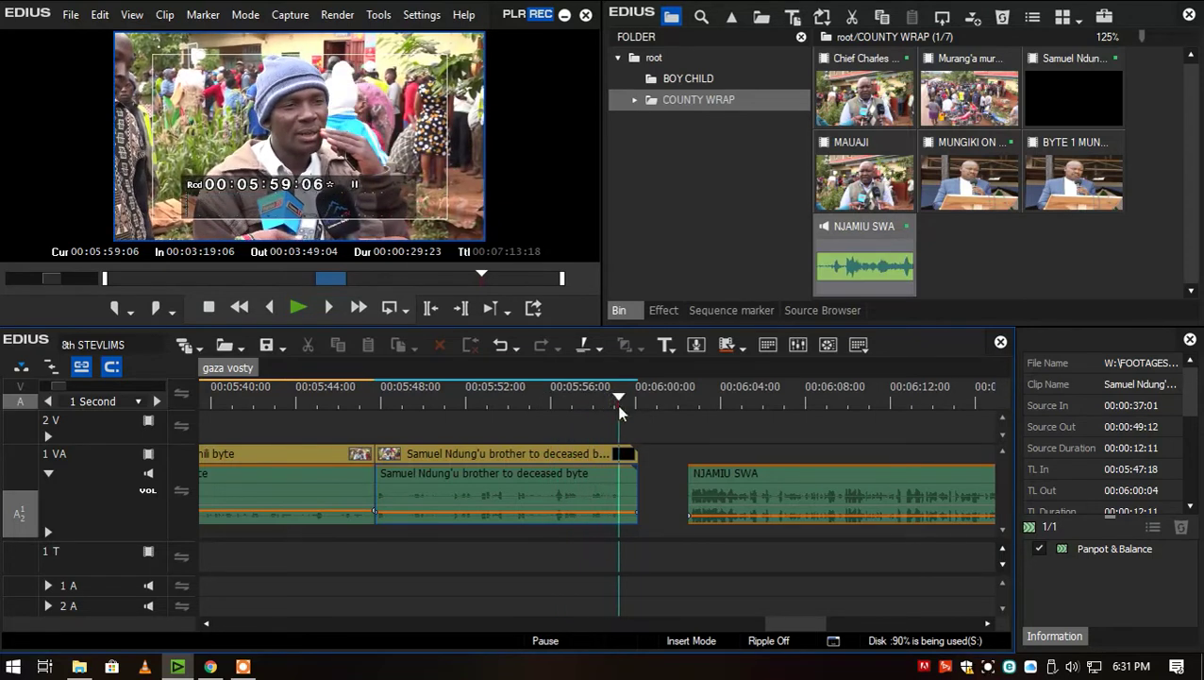
pyautogui.click(615, 465)
pyautogui.press('m')
pyautogui.click(658, 483)
pyautogui.press('space')
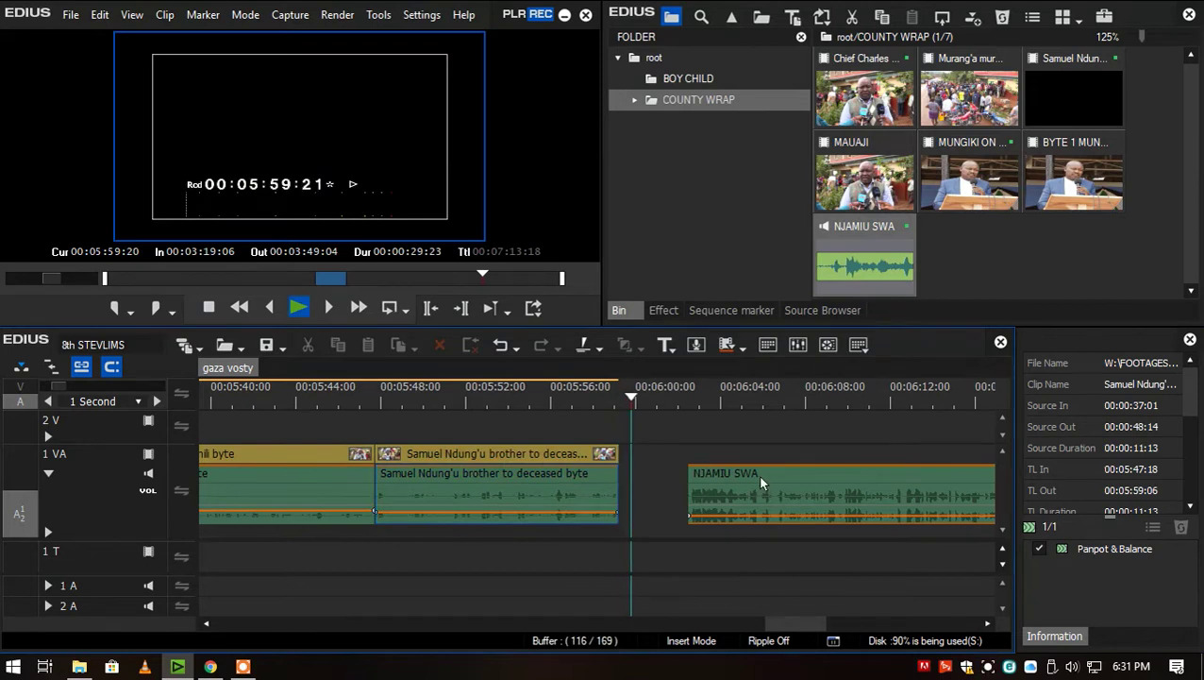
# - Move the following NJAMIU SWA part to start at 00:06:00:00 and listen to it, including its ending
pyautogui.moveTo(760, 482); pyautogui.dragTo(709, 479)
pyautogui.hotkey('ctrl', '-')
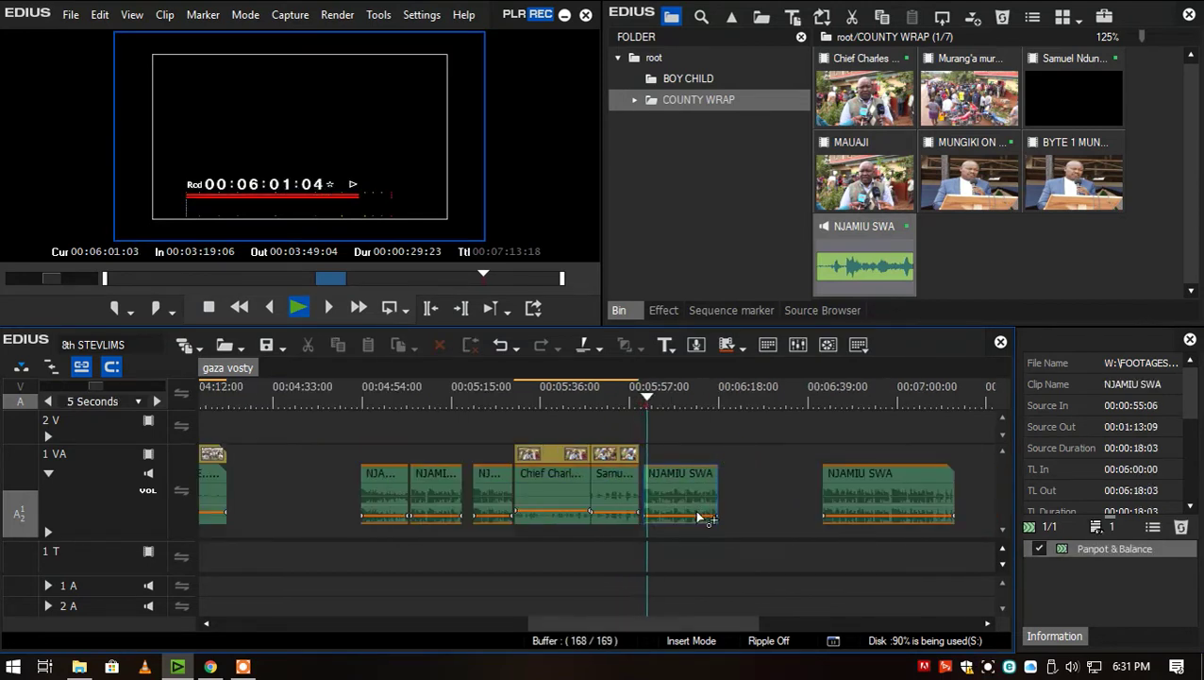
pyautogui.scroll(2, 699, 511)
pyautogui.scroll(-2, 629, 516)
pyautogui.moveTo(712, 622); pyautogui.dragTo(776, 618)
pyautogui.hotkey('ctrl', '+')
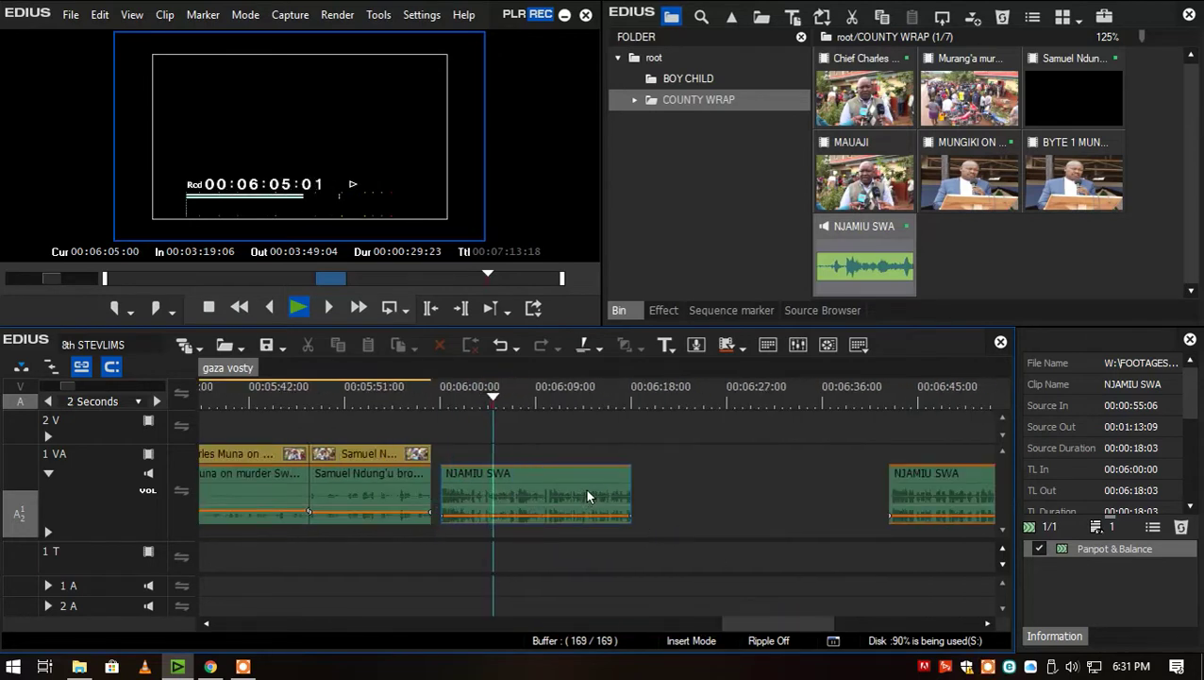
pyautogui.hotkey('ctrl', '+')
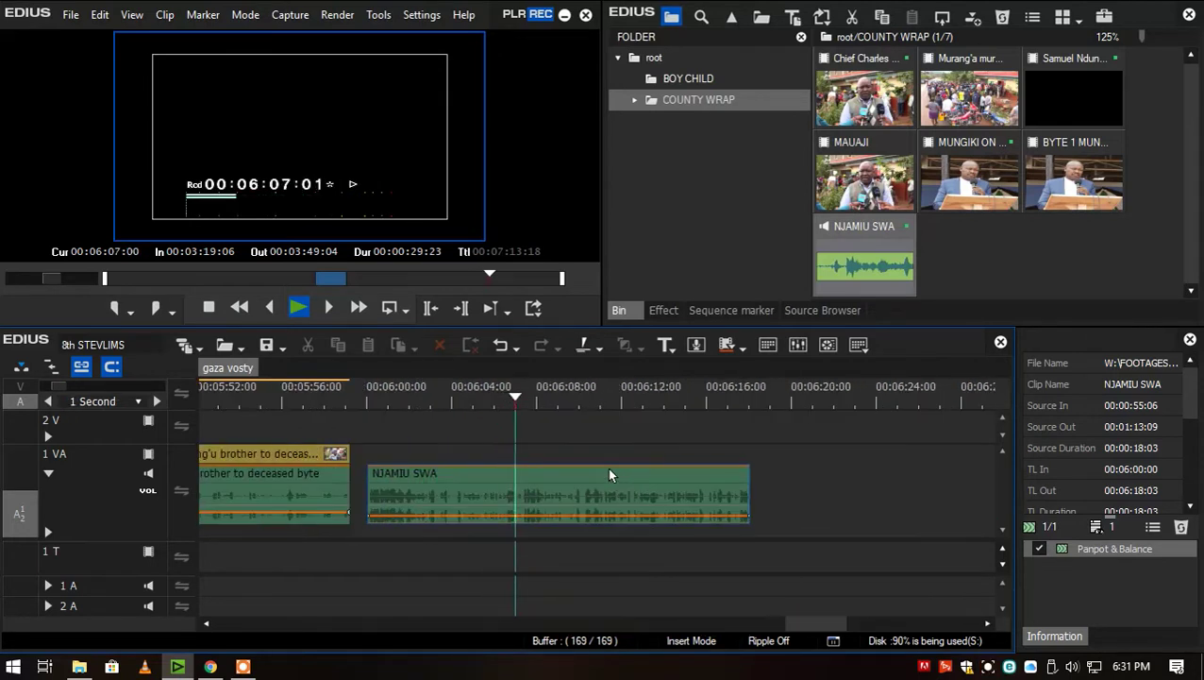
pyautogui.click(726, 394)
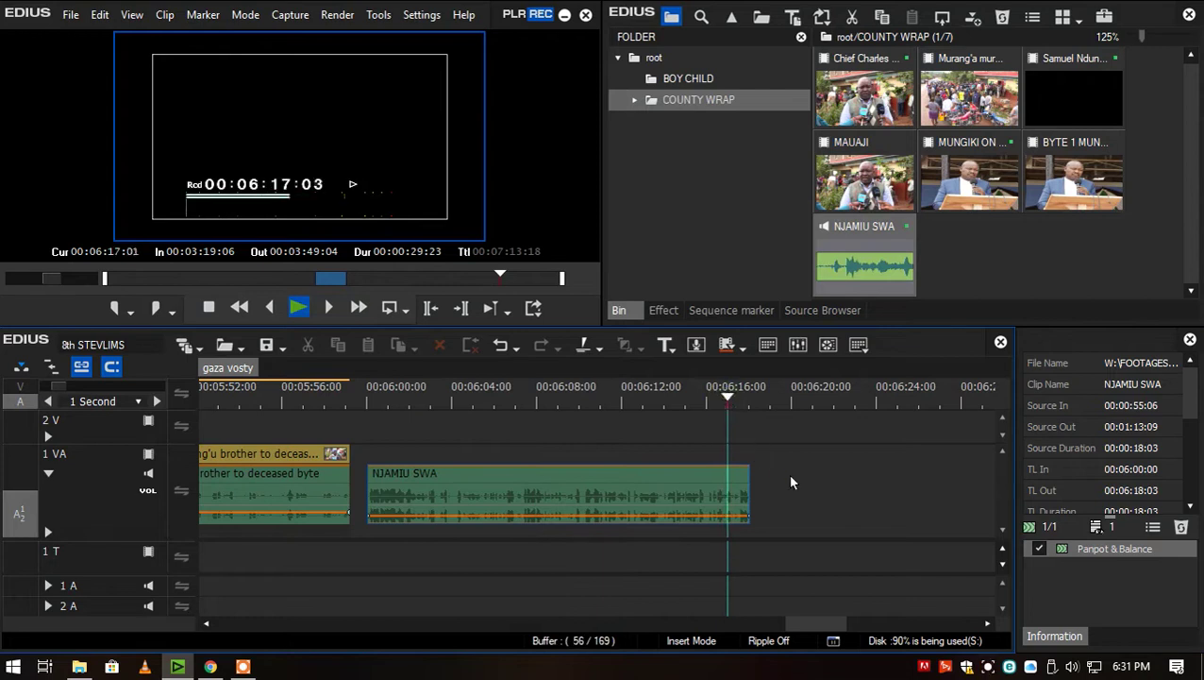
# - Place the two MUNGIKI ON NOTICE clips after the voice-over, with the last NJAMIU SWA part between them at 00:06:49:21
pyautogui.hotkey('ctrl', '-')
pyautogui.hotkey('ctrl', '-')
pyautogui.hotkey('ctrl', '-')
pyautogui.moveTo(849, 484); pyautogui.dragTo(928, 482)
pyautogui.moveTo(425, 458); pyautogui.dragTo(798, 489)
pyautogui.hscroll(3, 563, 620)
pyautogui.moveTo(311, 460); pyautogui.dragTo(849, 486)
pyautogui.moveTo(766, 481); pyautogui.dragTo(700, 482)
pyautogui.moveTo(648, 621); pyautogui.dragTo(723, 621)
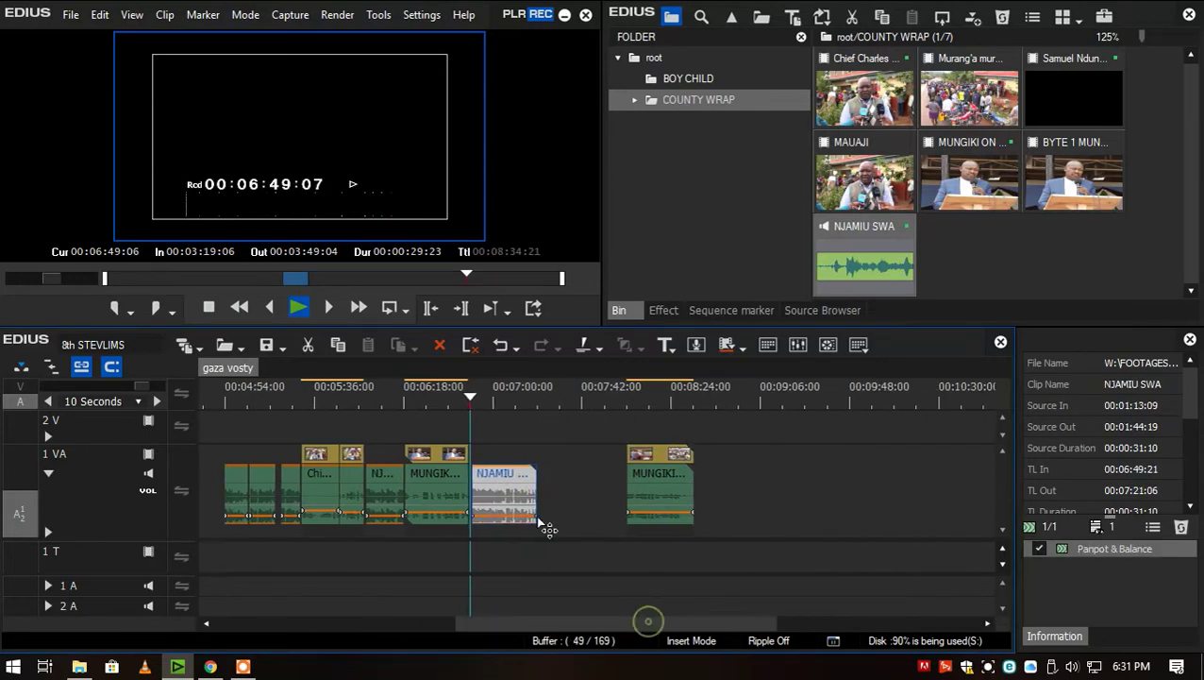
# - Play the transition out of the first MUNGIKI ON NOTICE clip and shift the last NJAMIU SWA part to start at 00:06:49:06
pyautogui.scroll(3, 541, 500)
pyautogui.click(564, 478)
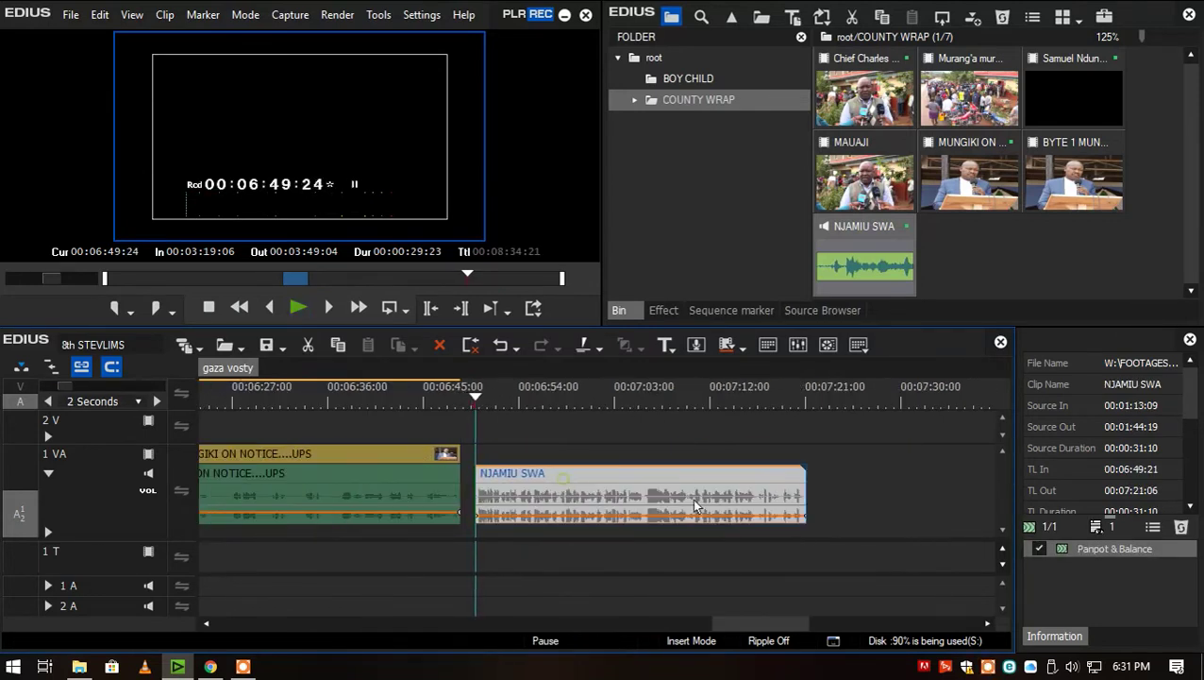
pyautogui.click(436, 478)
pyautogui.click(456, 398)
pyautogui.press('space')
pyautogui.moveTo(525, 479); pyautogui.dragTo(519, 480)
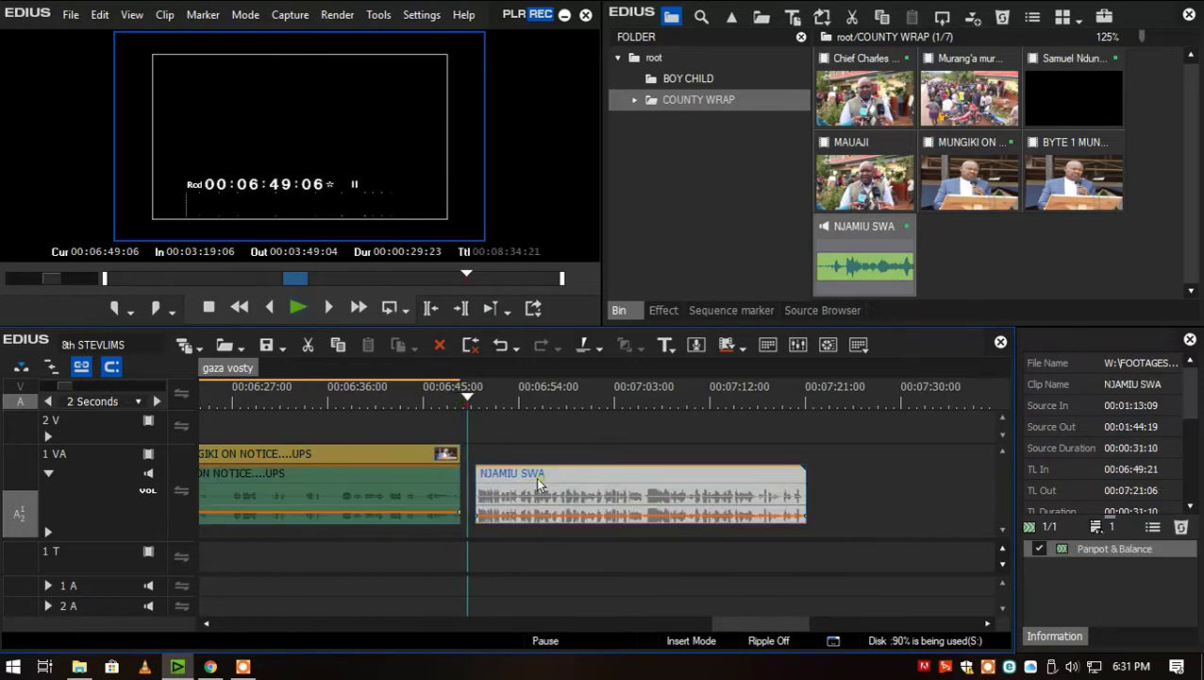
pyautogui.scroll(1, 481, 472)
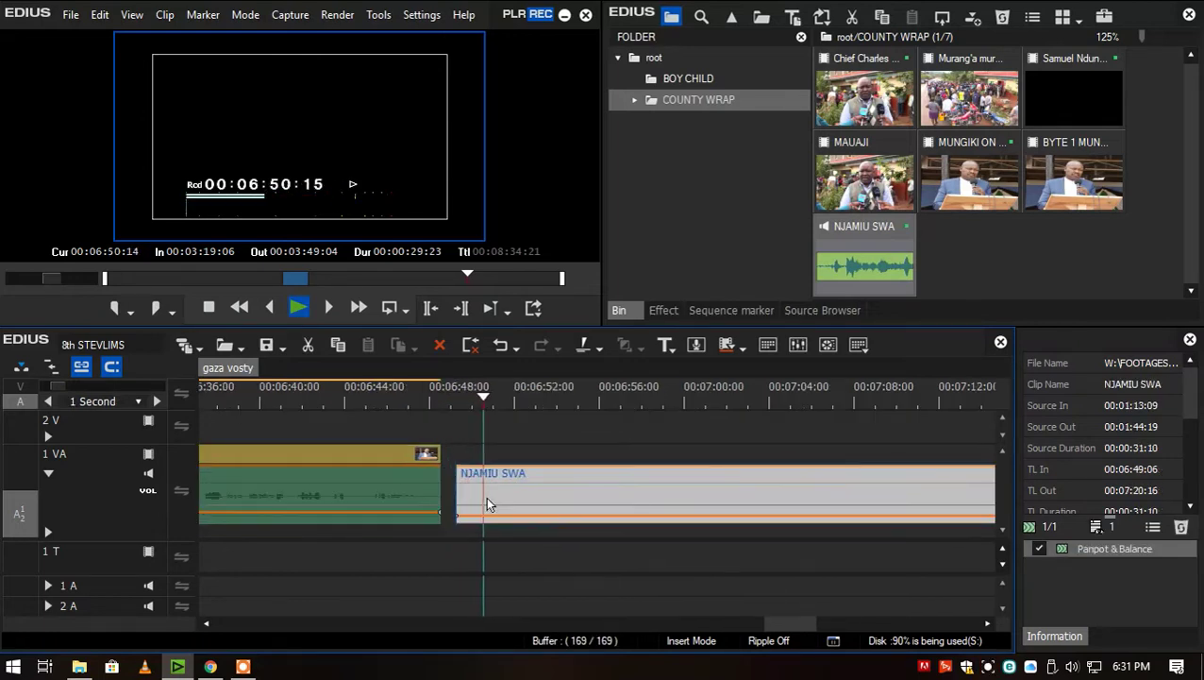
# - Lower the volume point at the start of the last NJAMIU SWA part to -18.3 dB (12.10%) and continue playback
pyautogui.moveTo(457, 515); pyautogui.dragTo(456, 519)
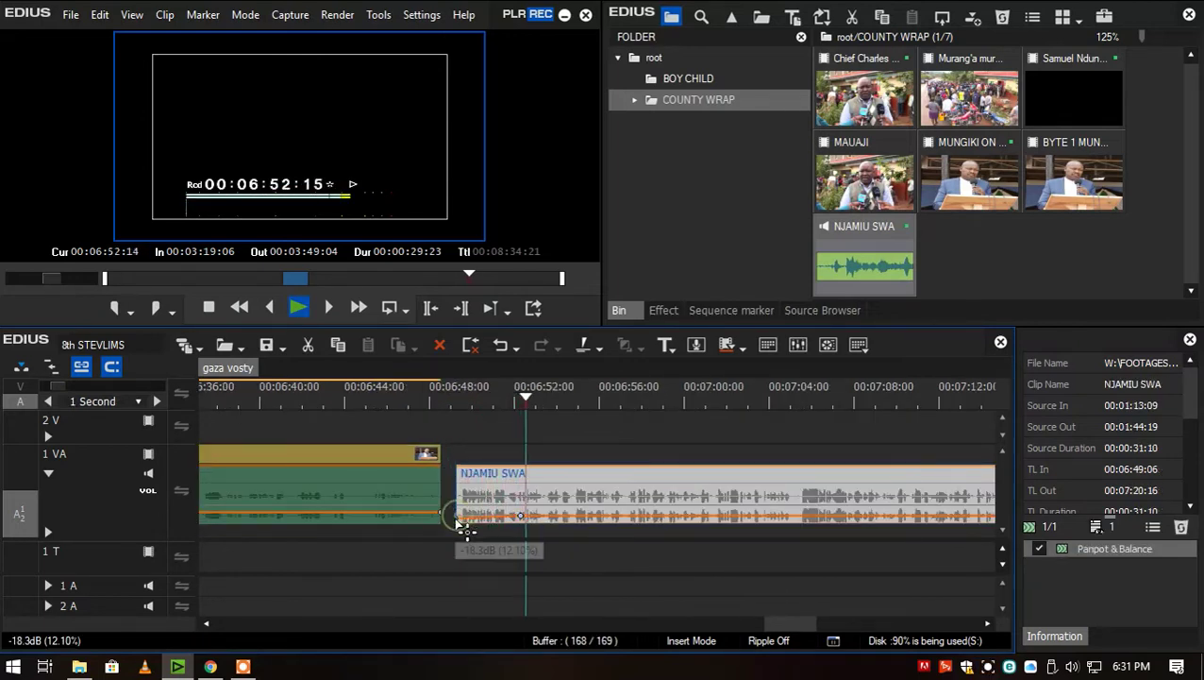
pyautogui.press('space')
pyautogui.click(609, 449)
# - Split the last NJAMIU SWA part at about 00:07:05 and move the remainder further along the timeline
pyautogui.scroll(-2, 595, 452)
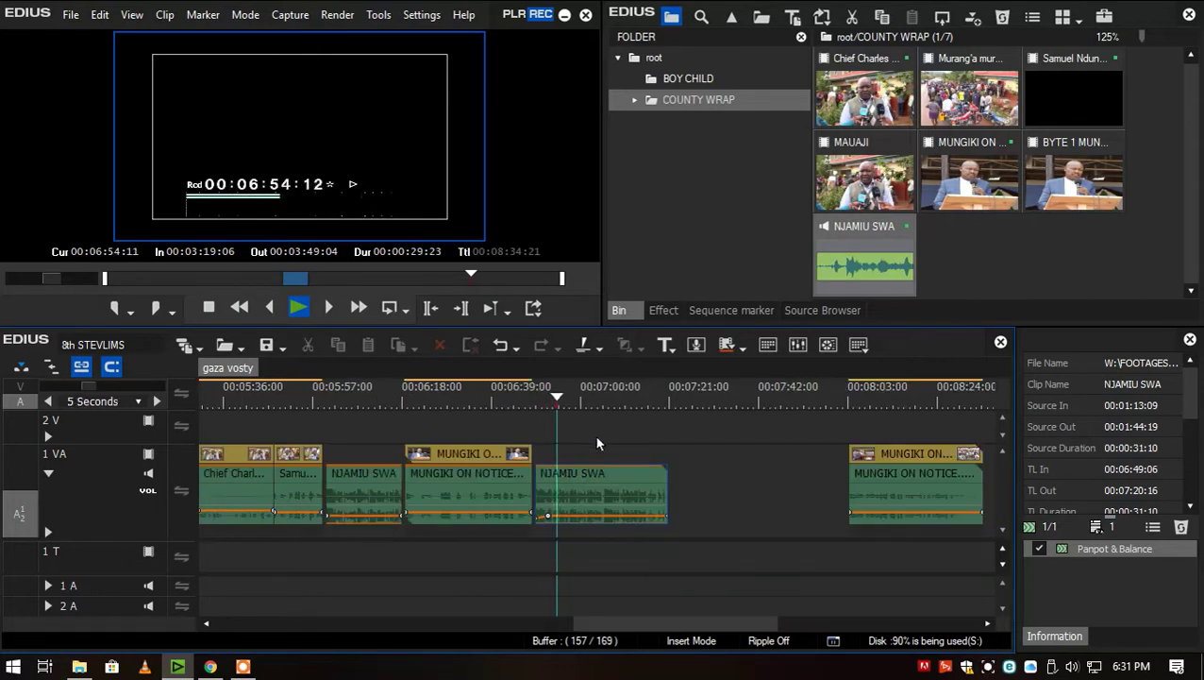
pyautogui.click(612, 474)
pyautogui.moveTo(666, 628); pyautogui.dragTo(698, 626)
pyautogui.scroll(1, 524, 491)
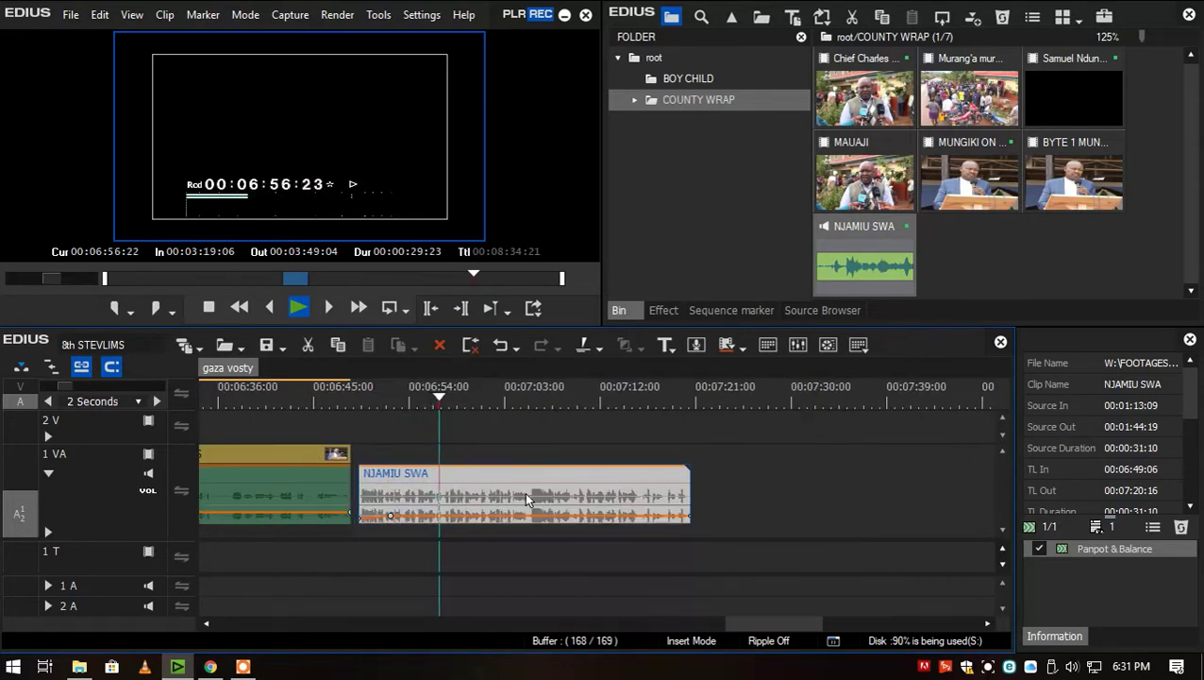
pyautogui.press('c')
pyautogui.press('space')
pyautogui.moveTo(595, 483); pyautogui.dragTo(785, 500)
pyautogui.scroll(-2, 554, 501)
pyautogui.moveTo(580, 484); pyautogui.dragTo(780, 489)
# - Place the second MUNGIKI ON NOTICE clip at 00:07:05:20 and delete the gap between it and the last NJAMIU SWA part
pyautogui.moveTo(683, 460); pyautogui.dragTo(565, 463)
pyautogui.click(613, 472)
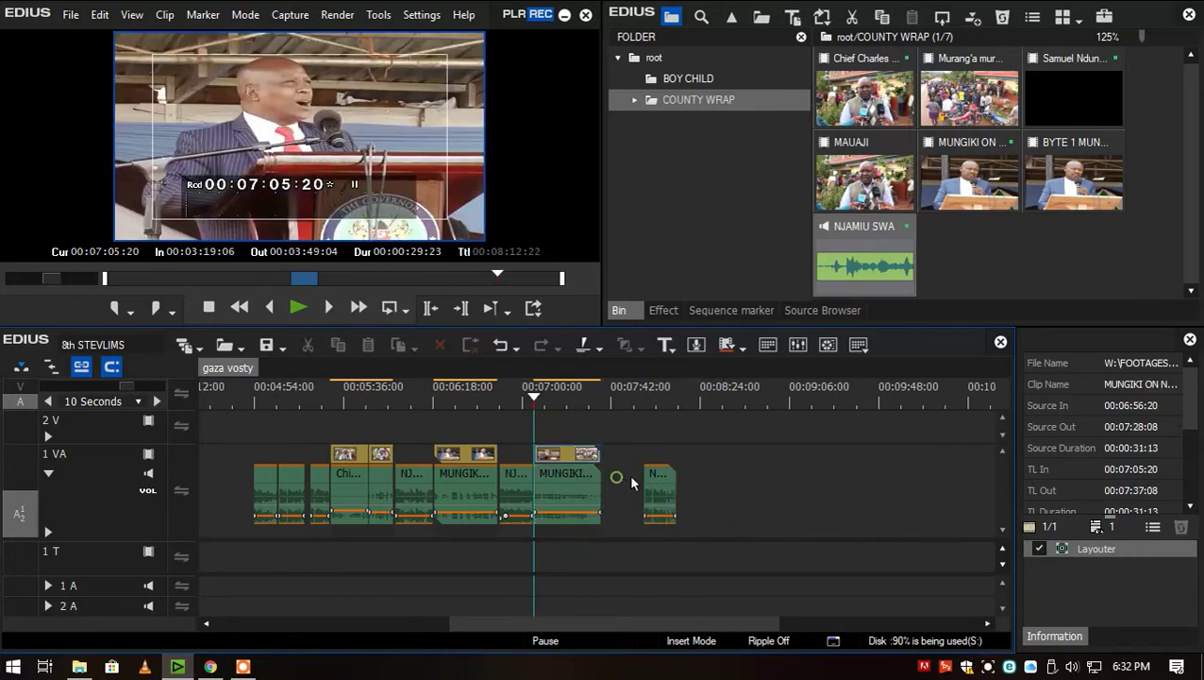
pyautogui.rightClick(623, 480)
pyautogui.click(717, 367)
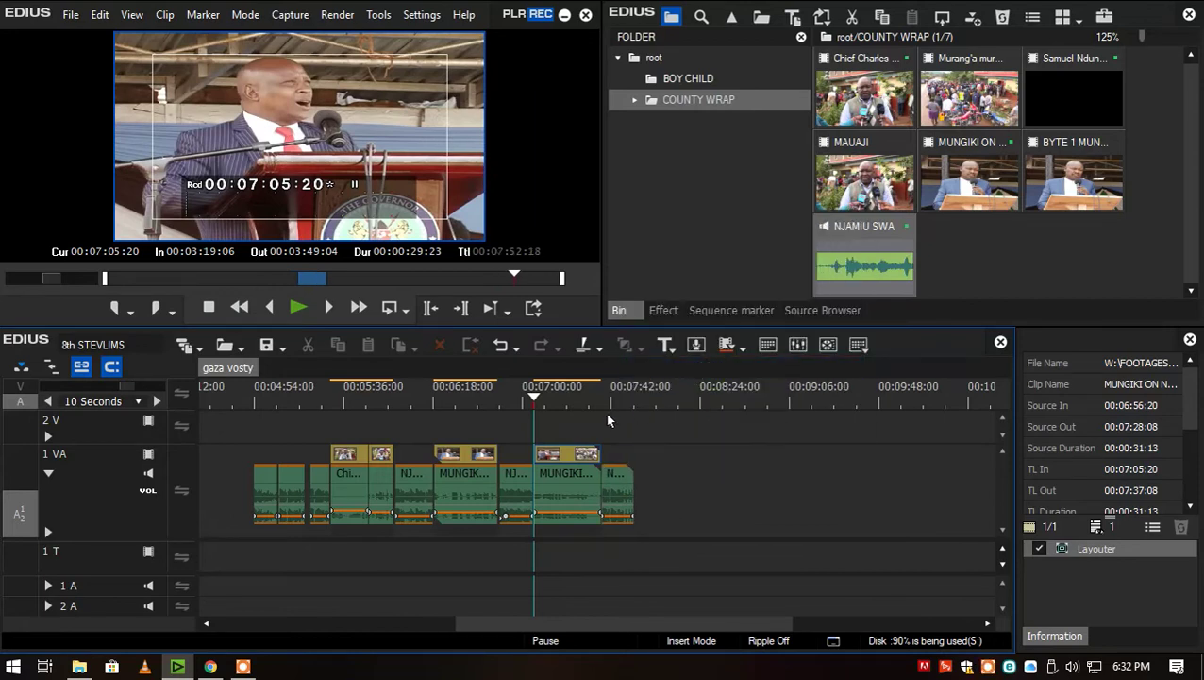
# - Play sections of the second MUNGIKI ON NOTICE clip and raise its volume line slightly
pyautogui.click(596, 400)
pyautogui.scroll(2, 585, 399)
pyautogui.click(536, 399)
pyautogui.press('space')
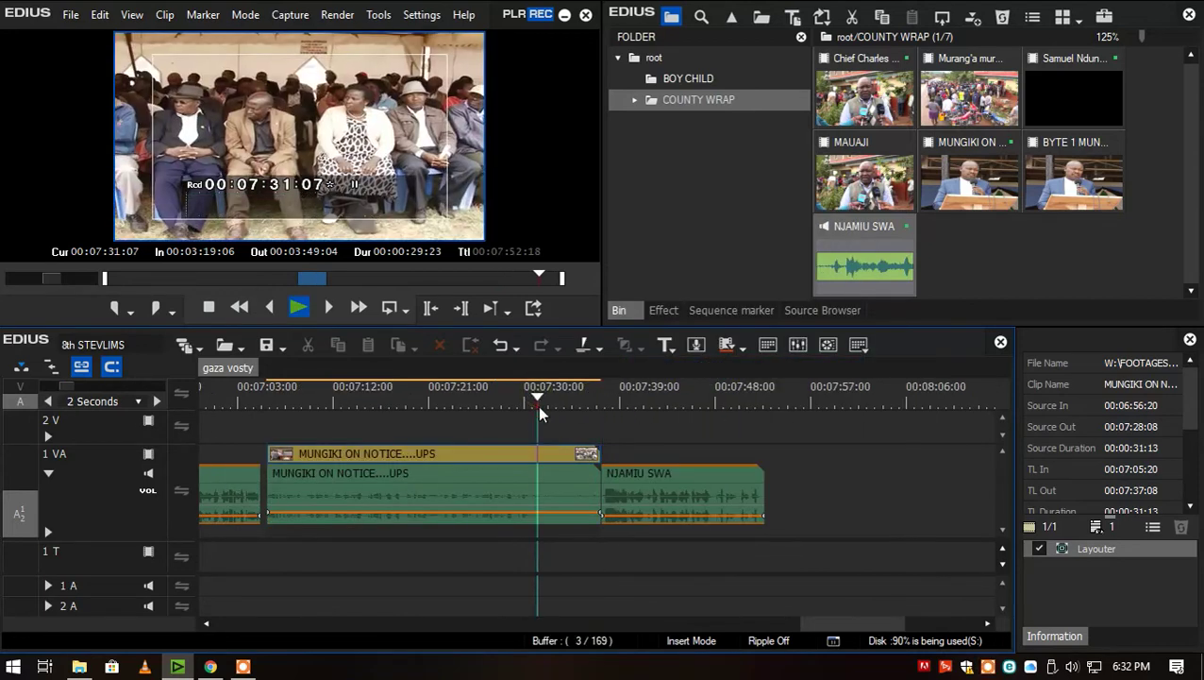
pyautogui.click(548, 470)
pyautogui.click(360, 391)
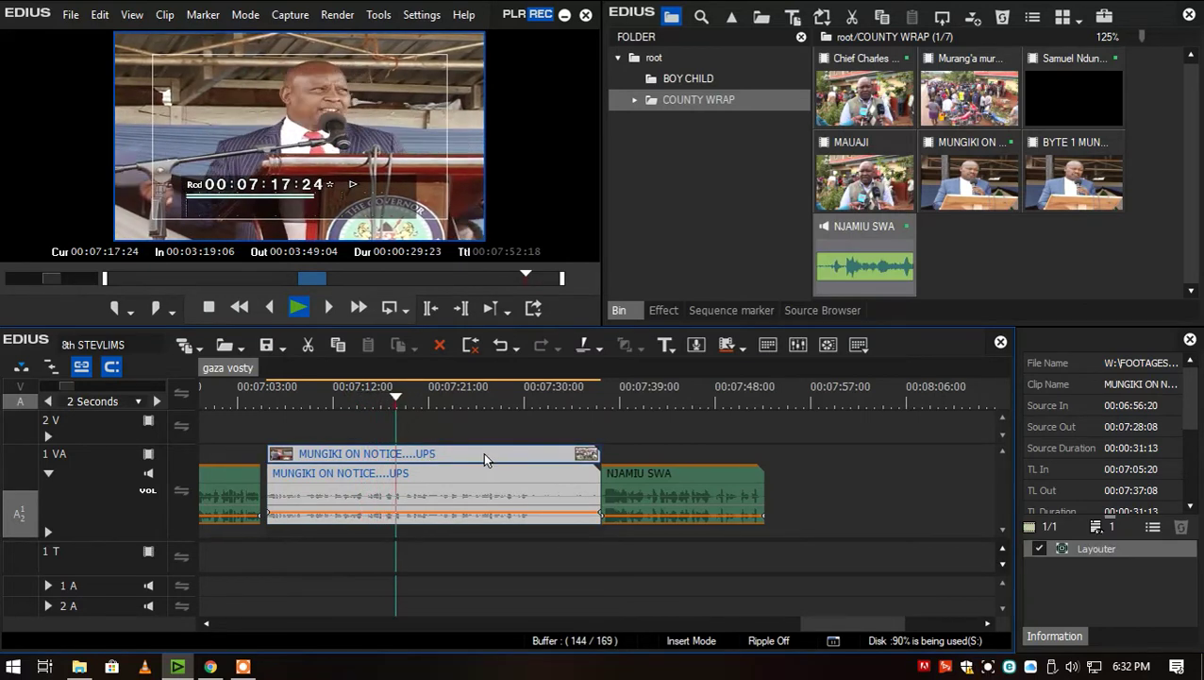
pyautogui.click(440, 402)
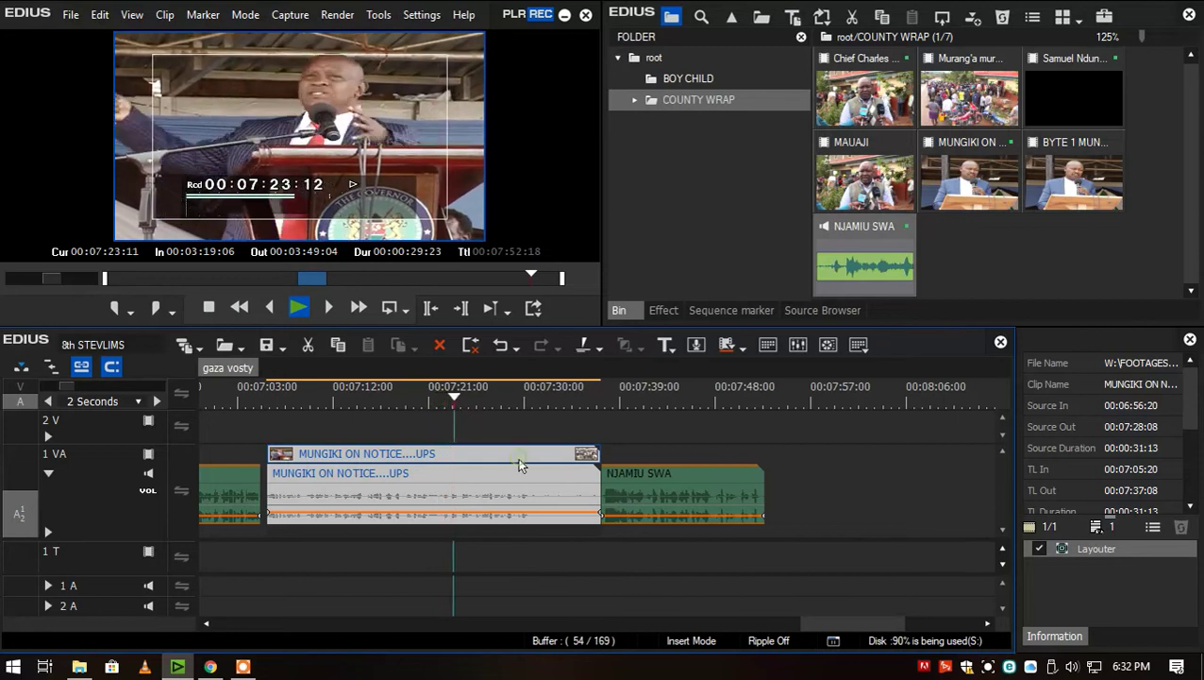
pyautogui.moveTo(497, 519); pyautogui.dragTo(511, 513)
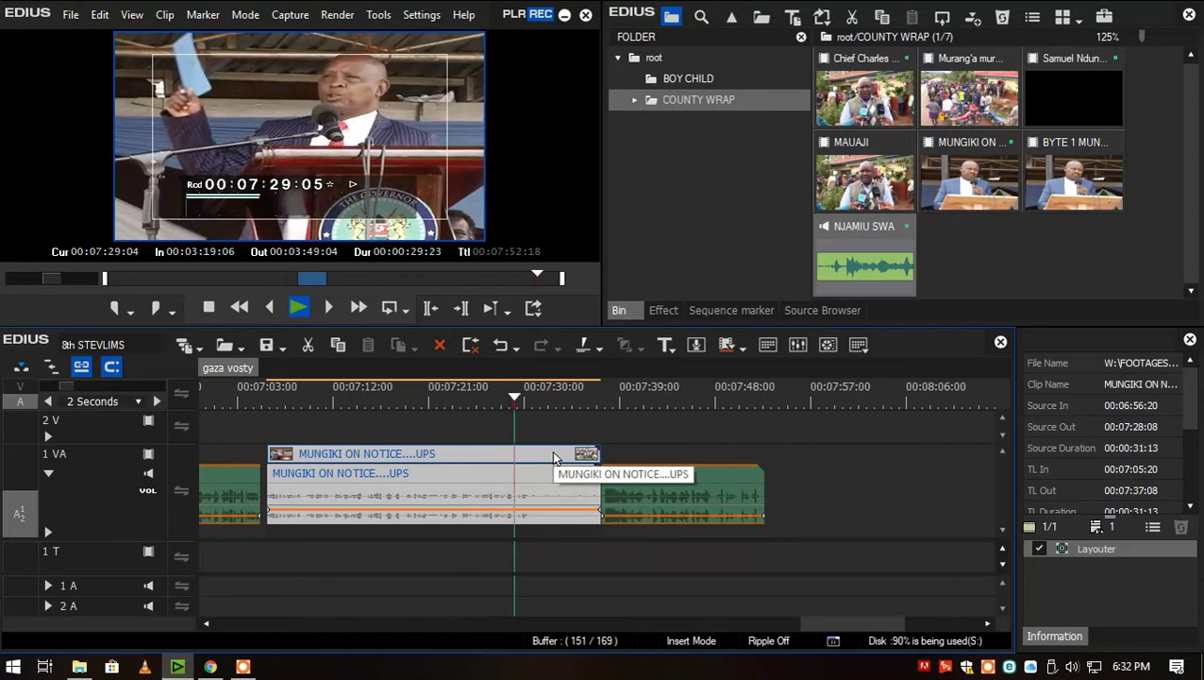
# - Split the second MUNGIKI ON NOTICE clip at 00:07:30:22 and resume playback
pyautogui.press('space')
pyautogui.press('space')
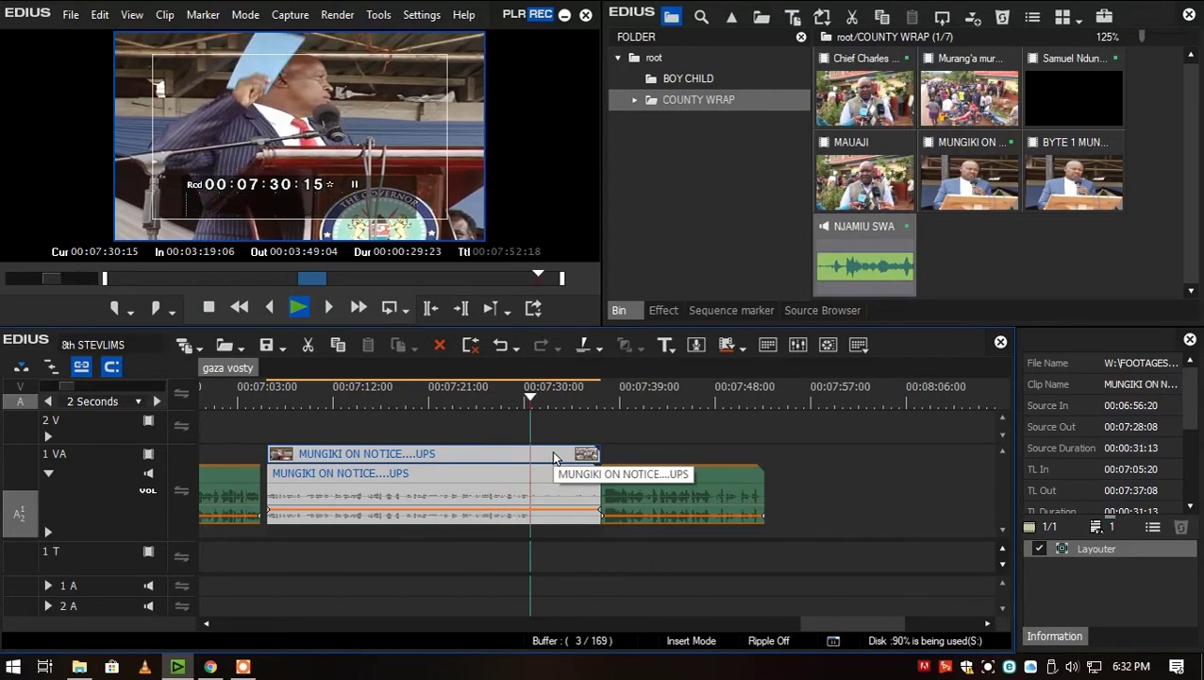
pyautogui.press('space')
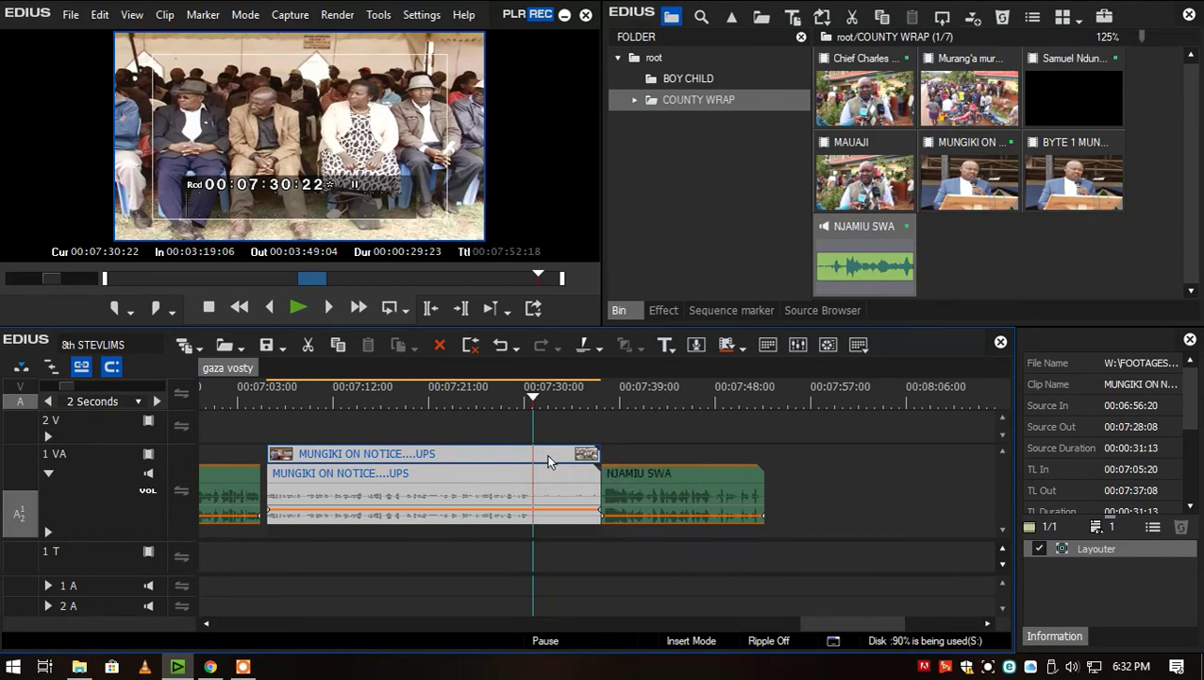
pyautogui.press('c')
pyautogui.press('space')
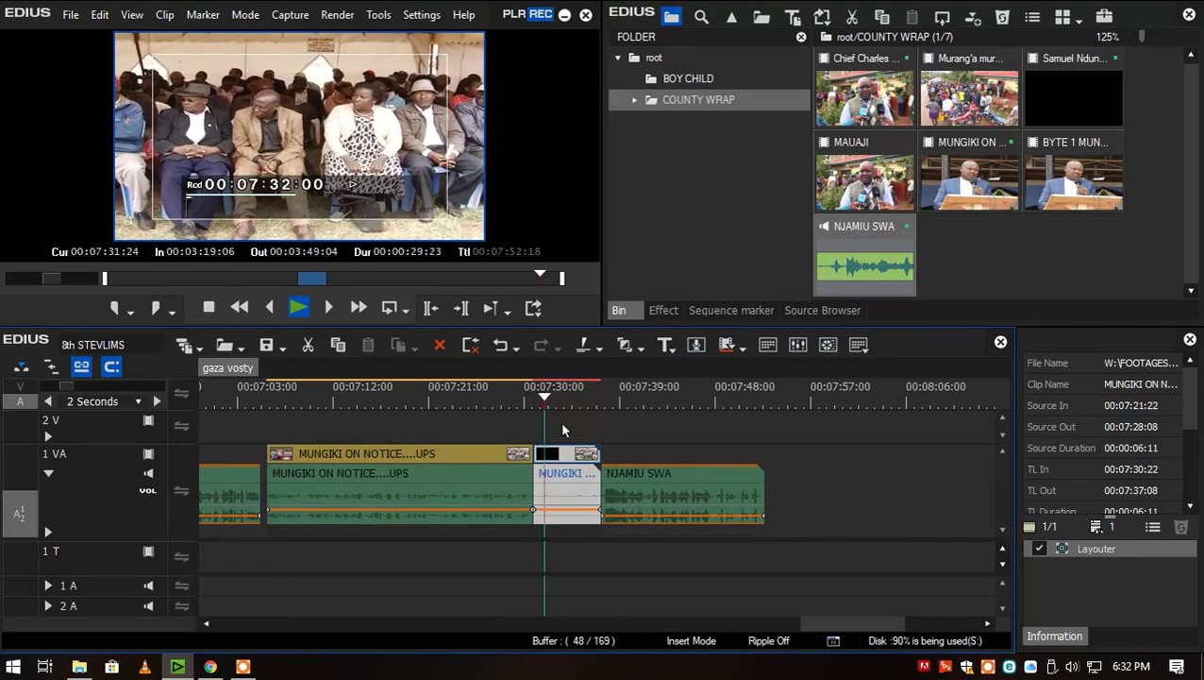
# - Trim the split-off end of the second MUNGIKI ON NOTICE clip at 00:07:33:18 and move it up to track 2 V
pyautogui.press('space')
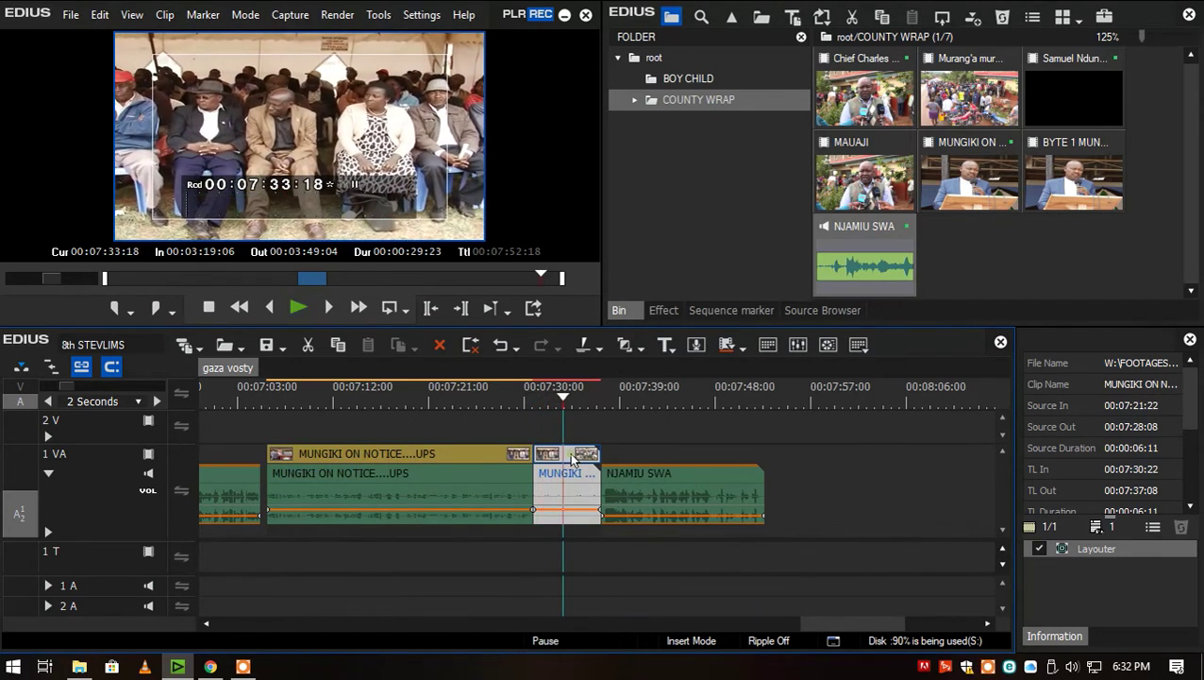
pyautogui.press('n')
pyautogui.moveTo(549, 460); pyautogui.dragTo(549, 429)
# - Move the last NJAMIU SWA part to 00:07:31:08 beneath the 2 V clip and trim its start to 00:07:31:13
pyautogui.moveTo(660, 479); pyautogui.dragTo(575, 484)
pyautogui.click(534, 399)
pyautogui.scroll(2, 533, 398)
pyautogui.press('space')
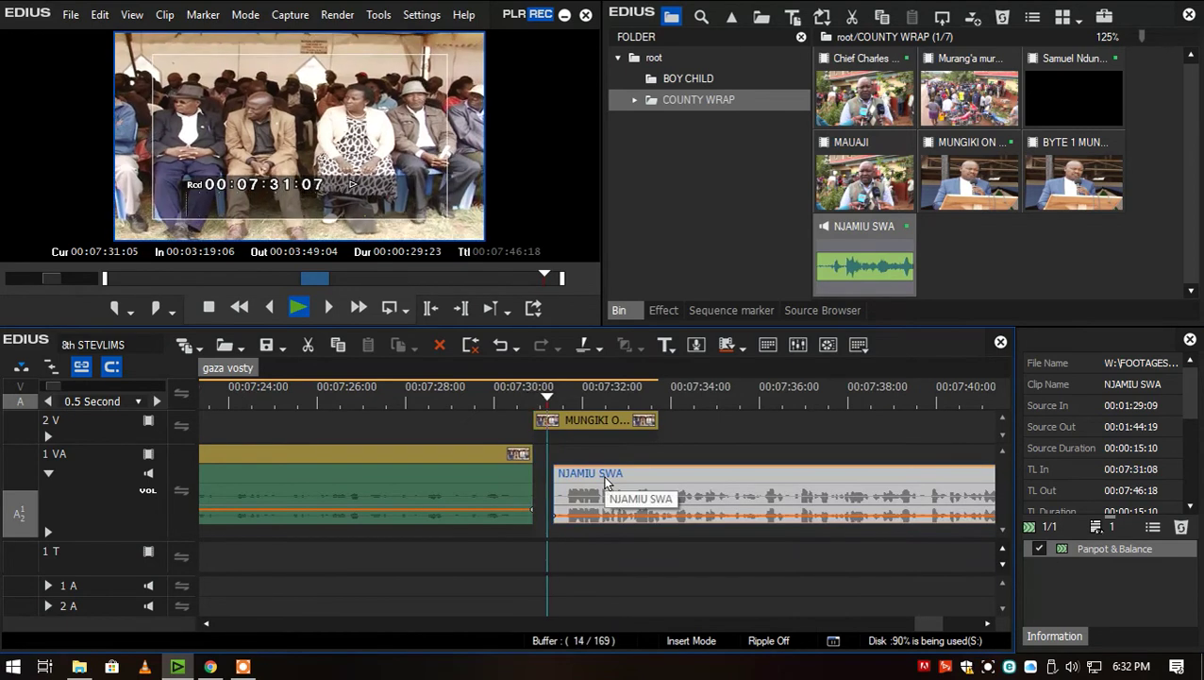
pyautogui.click(562, 397)
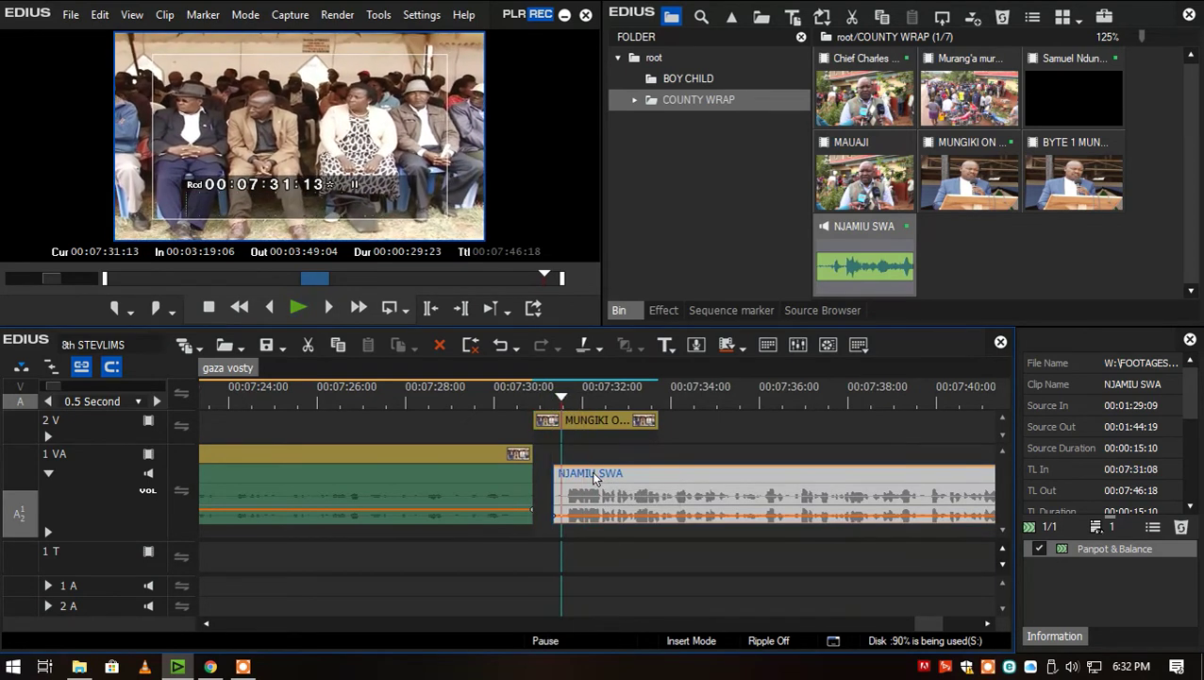
# - Play the last NJAMIU SWA part through and trim its end at 00:07:46:05
pyautogui.press('space')
pyautogui.scroll(-3, 651, 585)
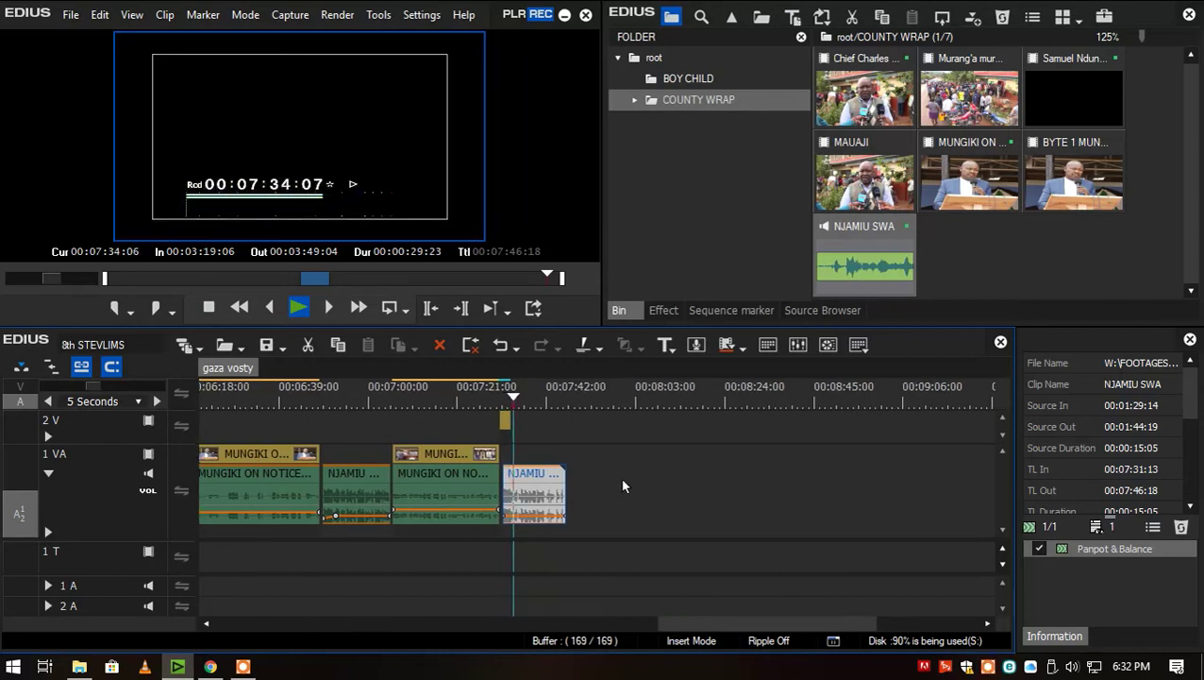
pyautogui.scroll(1, 620, 477)
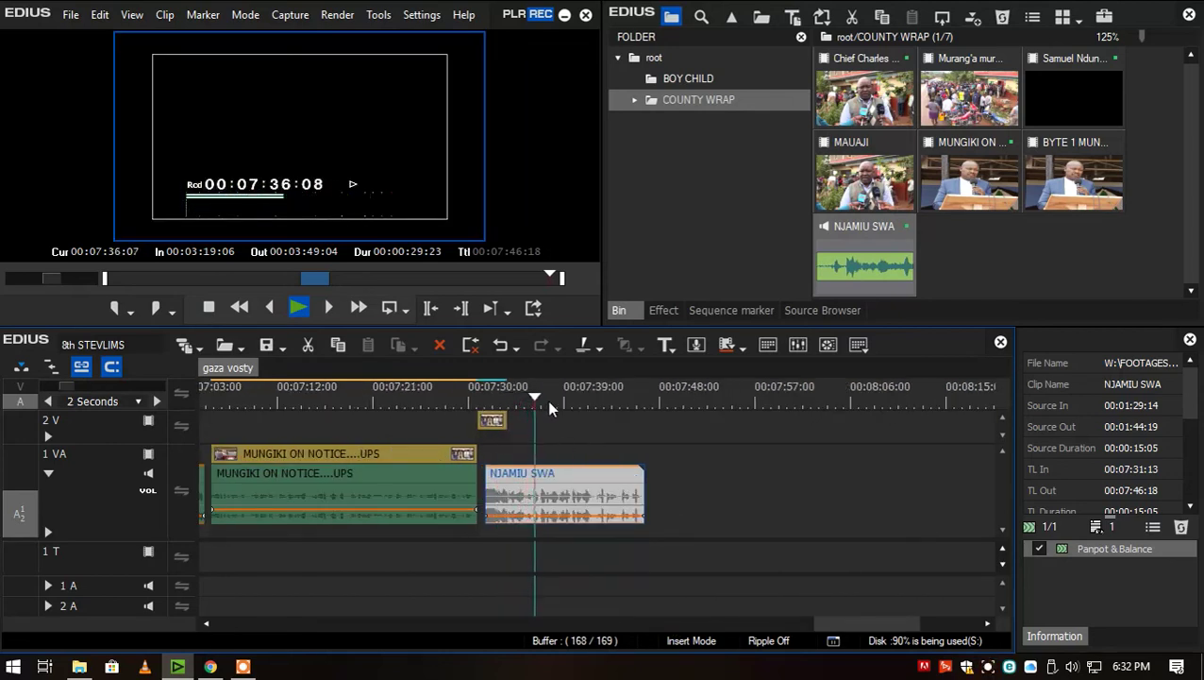
pyautogui.scroll(2, 600, 472)
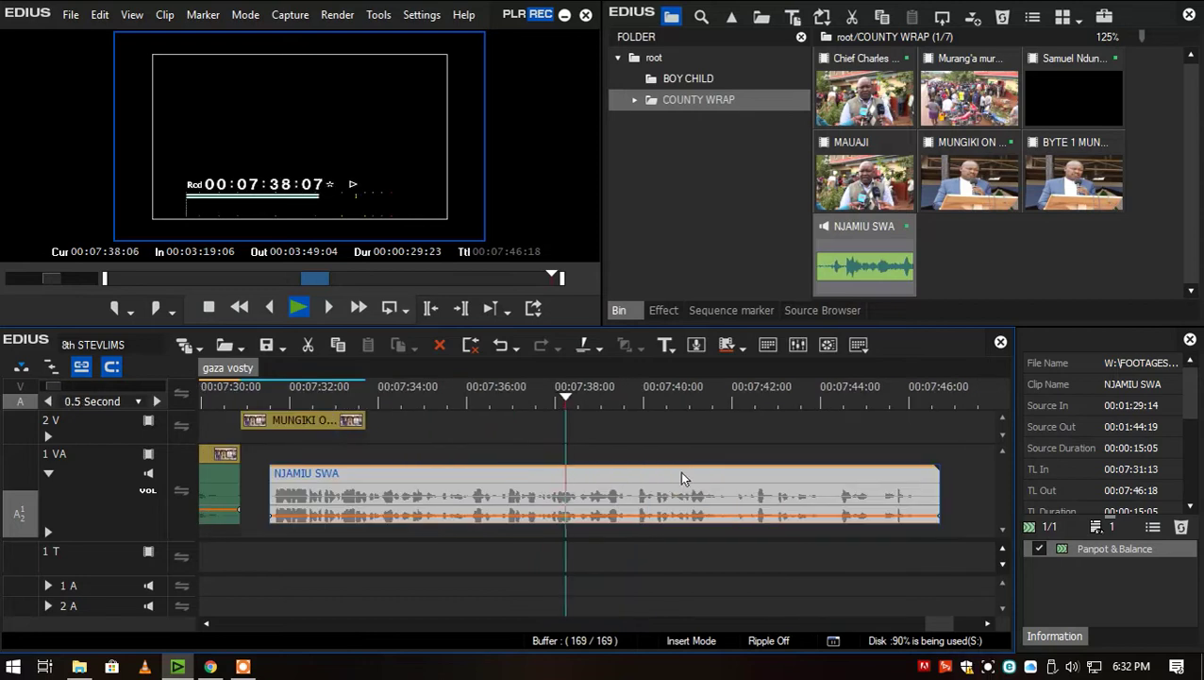
pyautogui.scroll(-1, 665, 471)
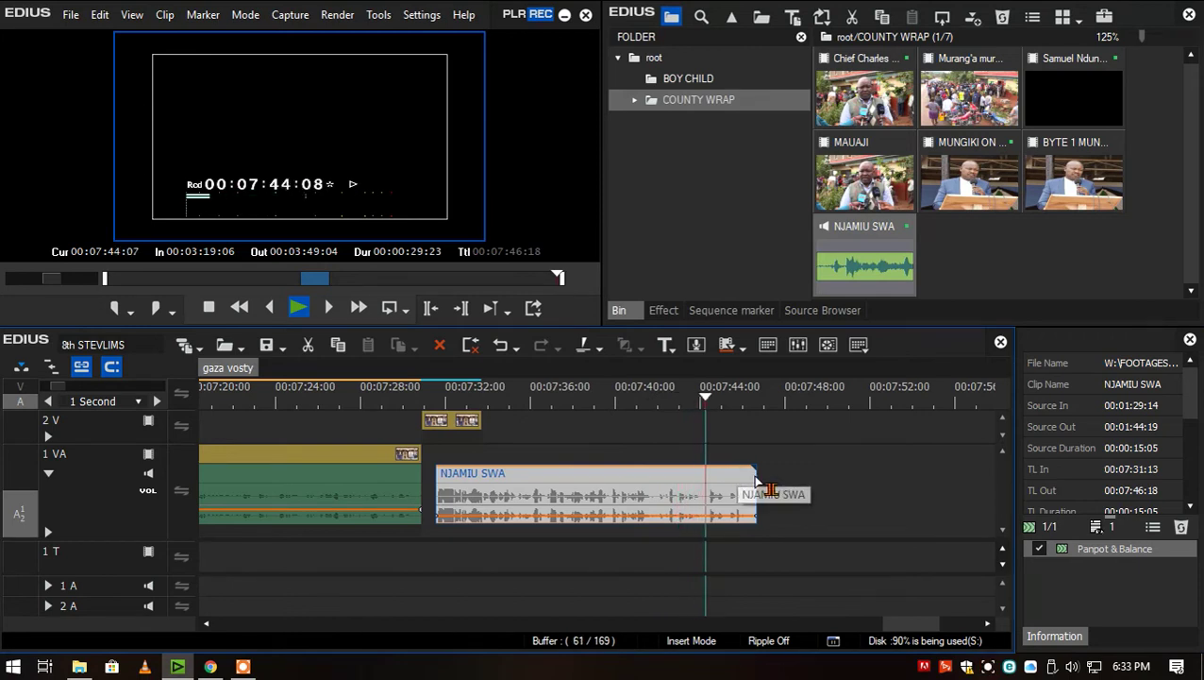
pyautogui.press('space')
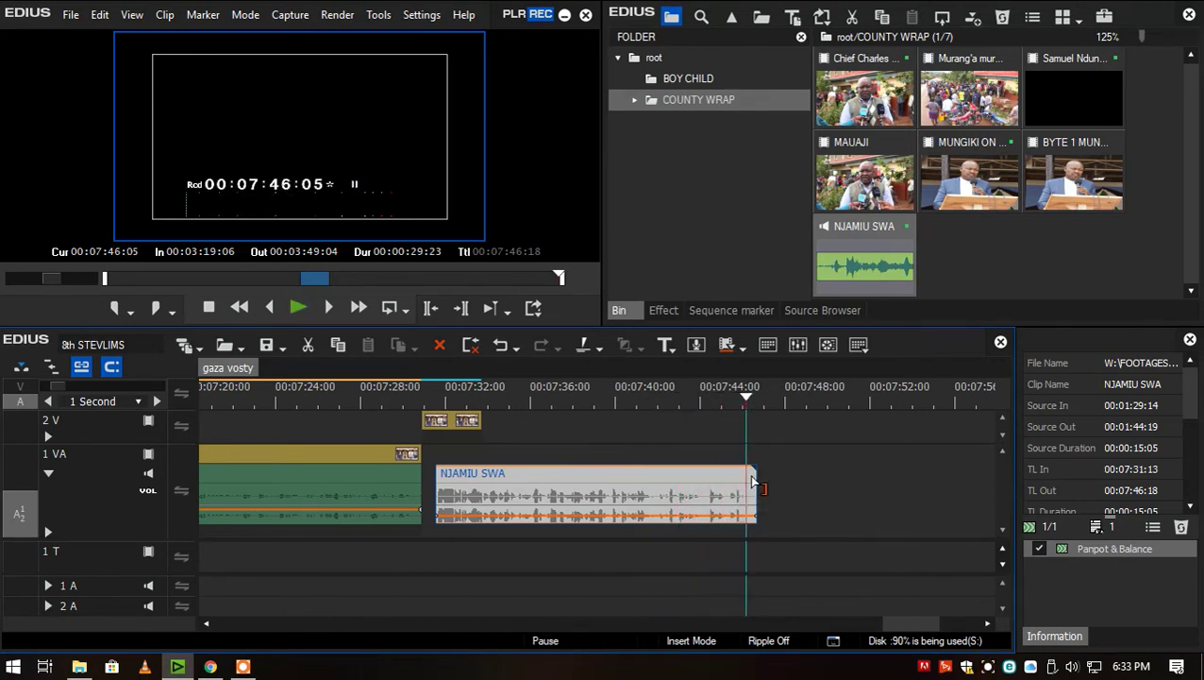
pyautogui.press('m')
# - Move all the NJAMIU SWA parts from track 1 VA down to track 1 A and play from the first part at 00:04:53:16
pyautogui.click(800, 484)
pyautogui.scroll(-3, 729, 485)
pyautogui.moveTo(813, 461); pyautogui.dragTo(321, 487)
pyautogui.moveTo(443, 422); pyautogui.dragTo(682, 457)
pyautogui.click(406, 400)
pyautogui.press('a')
pyautogui.scroll(3, 402, 437)
pyautogui.moveTo(440, 472); pyautogui.dragTo(439, 582)
pyautogui.scroll(-2, 492, 511)
pyautogui.press('space')
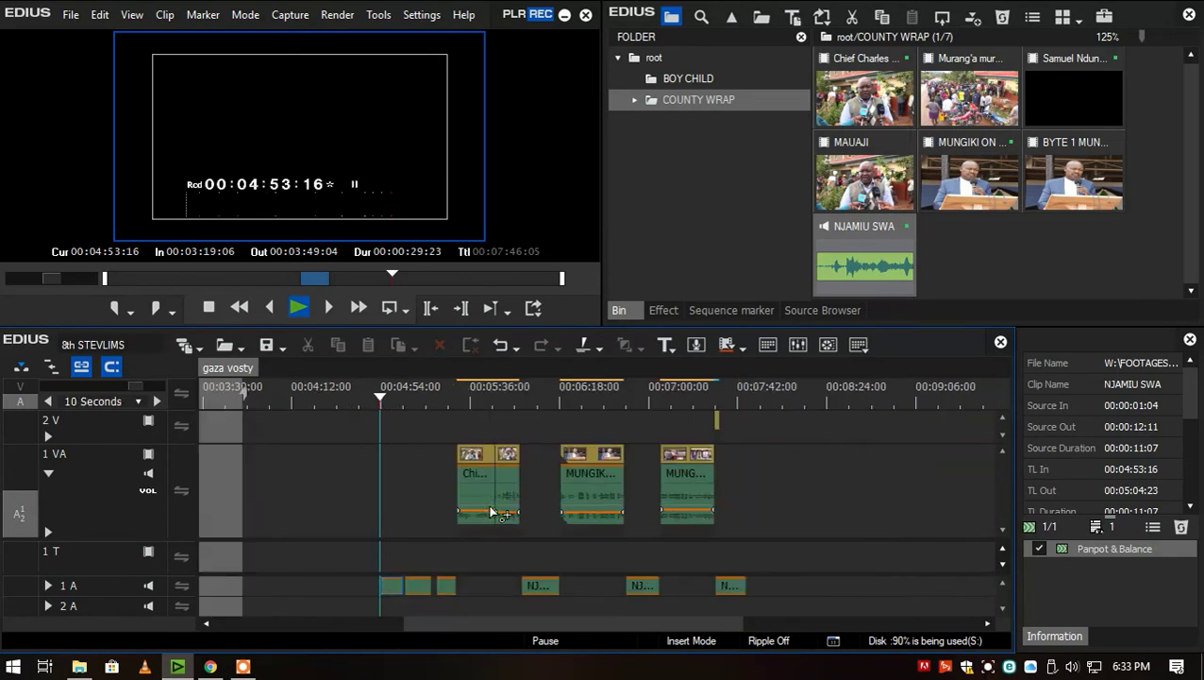
pyautogui.moveTo(503, 625); pyautogui.dragTo(530, 626)
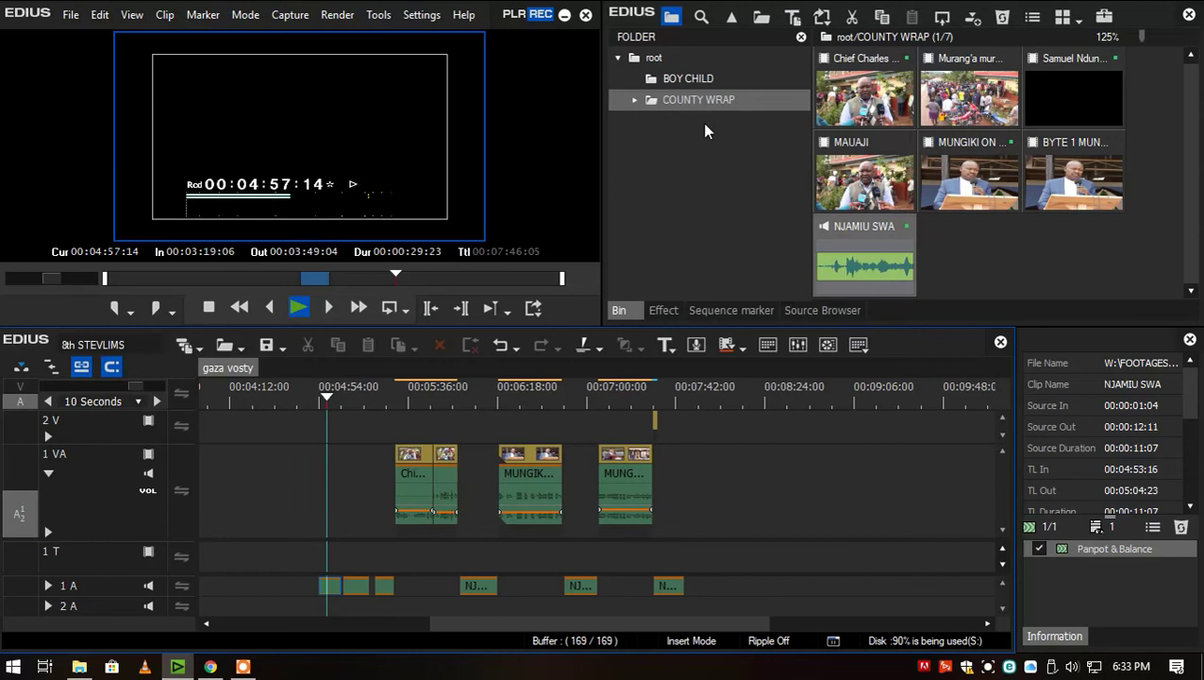
# - Expand the COUNTY WRAP folder, open the Murang'a murder footage in the player and scrub to about 00:00:36
pyautogui.click(638, 101)
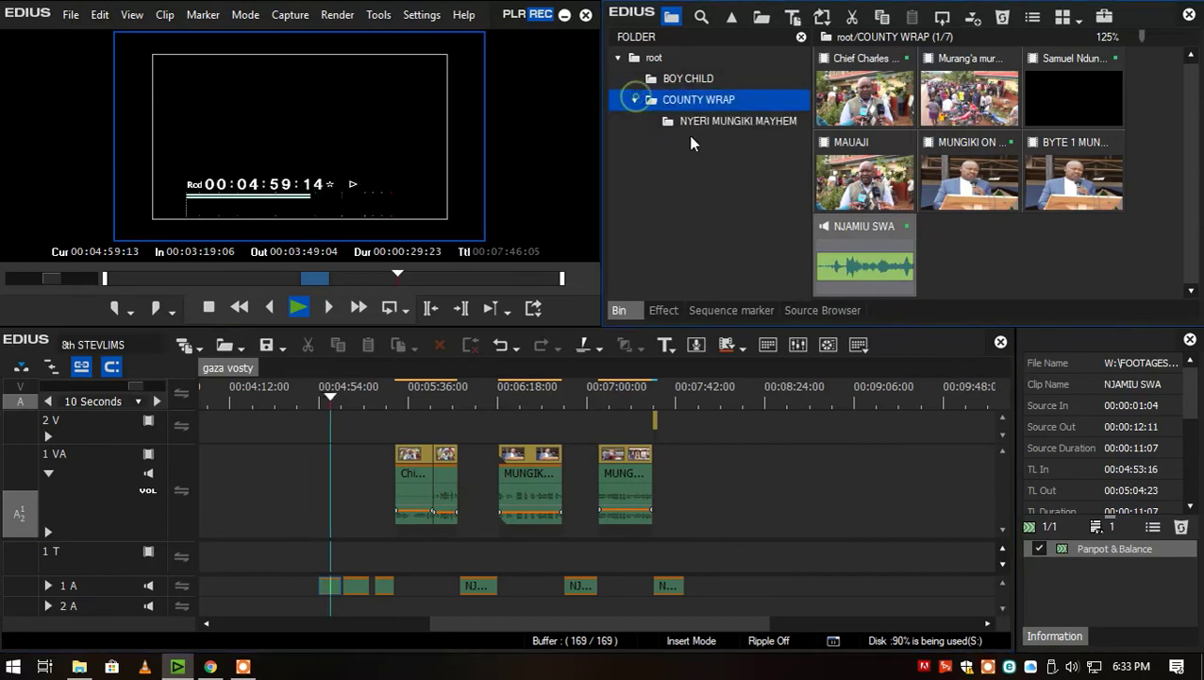
pyautogui.moveTo(405, 407); pyautogui.dragTo(415, 407)
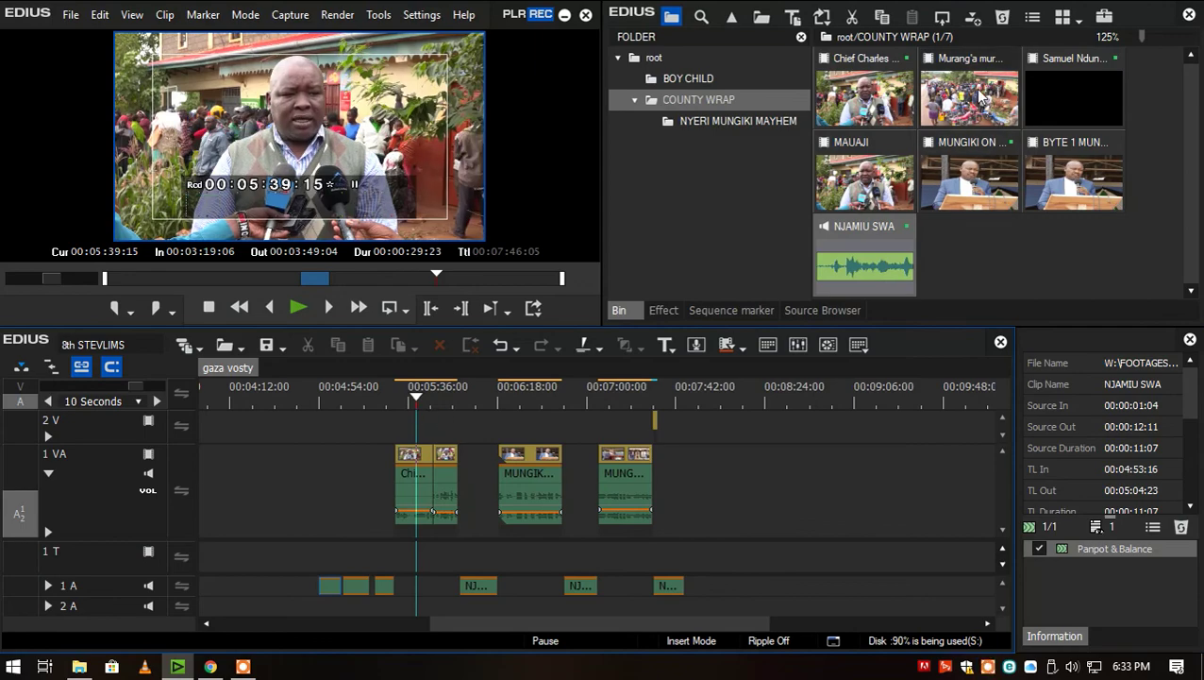
pyautogui.doubleClick(982, 96)
pyautogui.moveTo(139, 276); pyautogui.dragTo(236, 268)
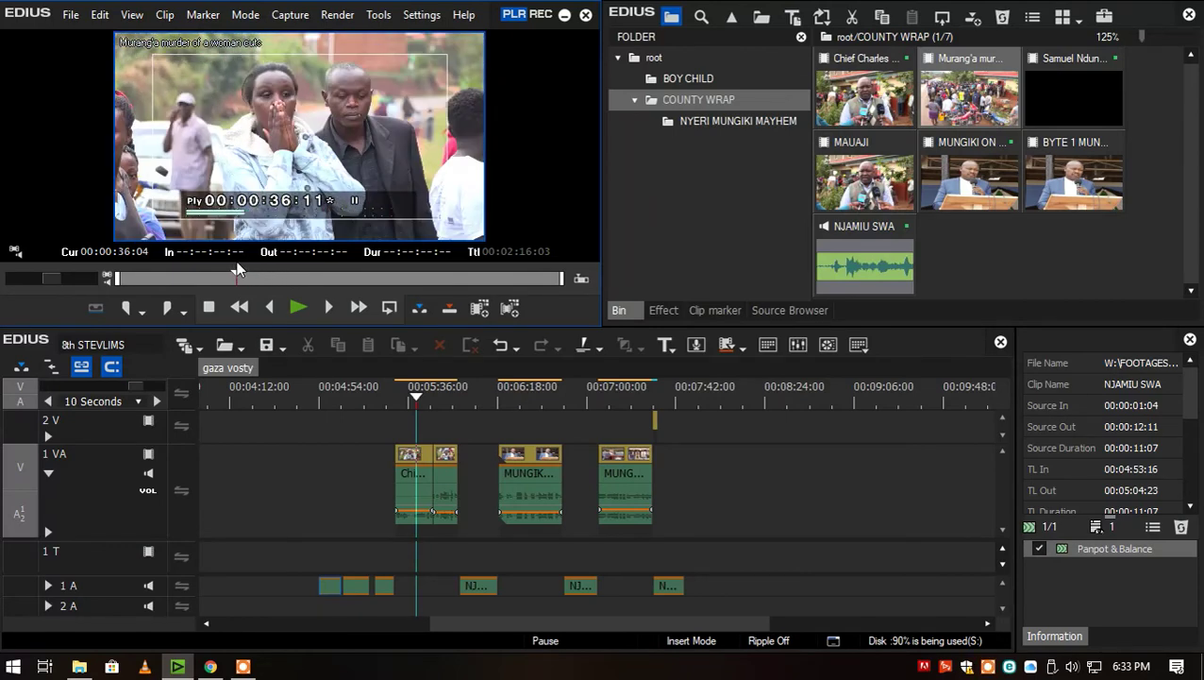